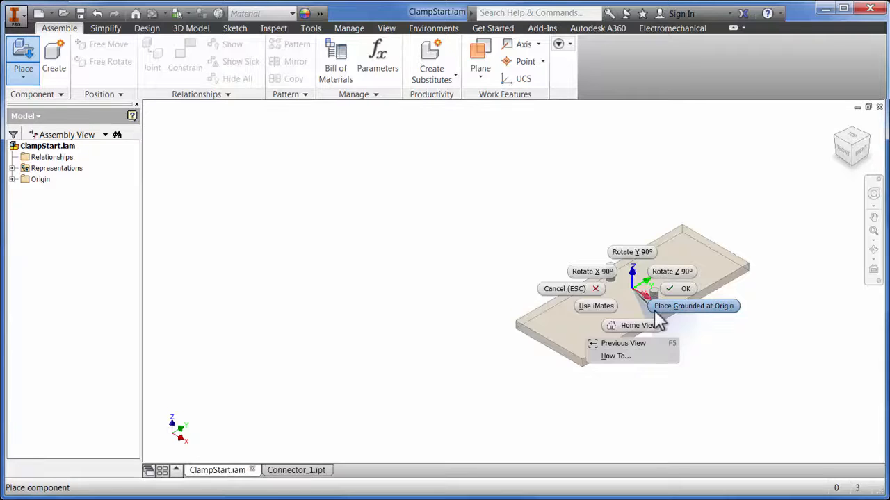
# Place one fixture plate grounded at the assembly origin and check its Grounded setting.
pyautogui.click(657, 310)
pyautogui.rightClick(440, 221)
pyautogui.click(464, 217)
pyautogui.moveTo(463, 214); pyautogui.dragTo(554, 216, button='middle')
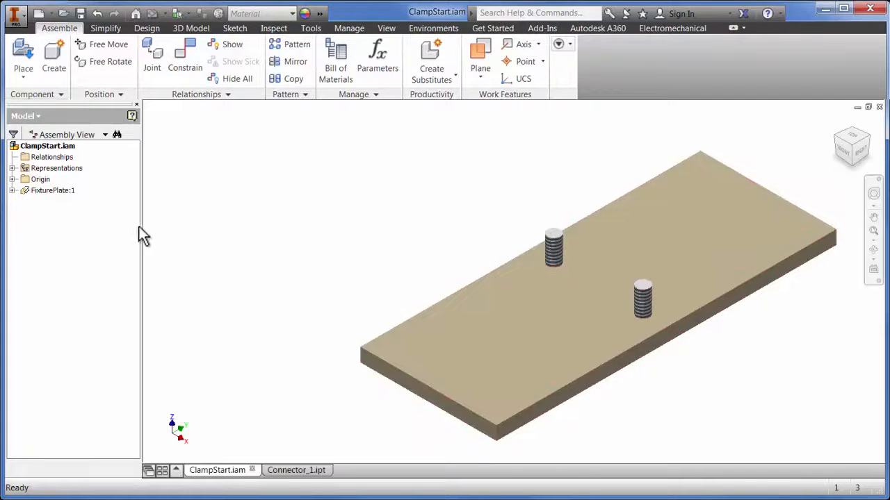
pyautogui.rightClick(51, 192)
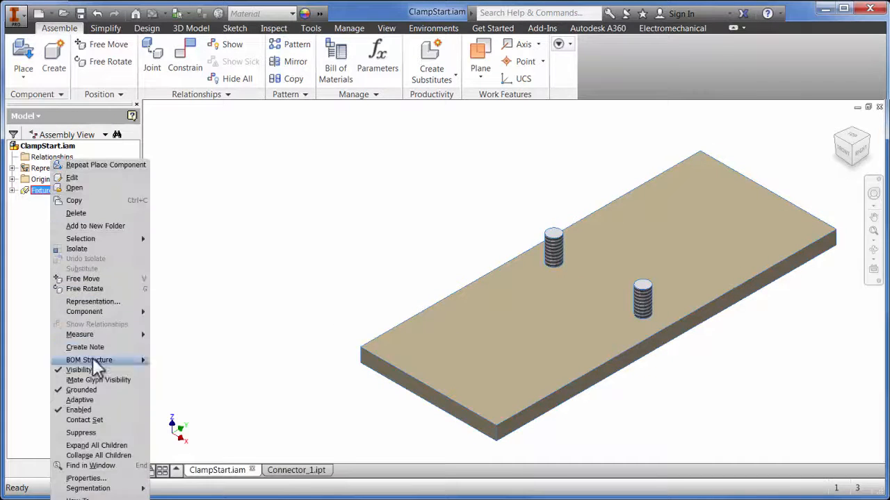
pyautogui.click(263, 309)
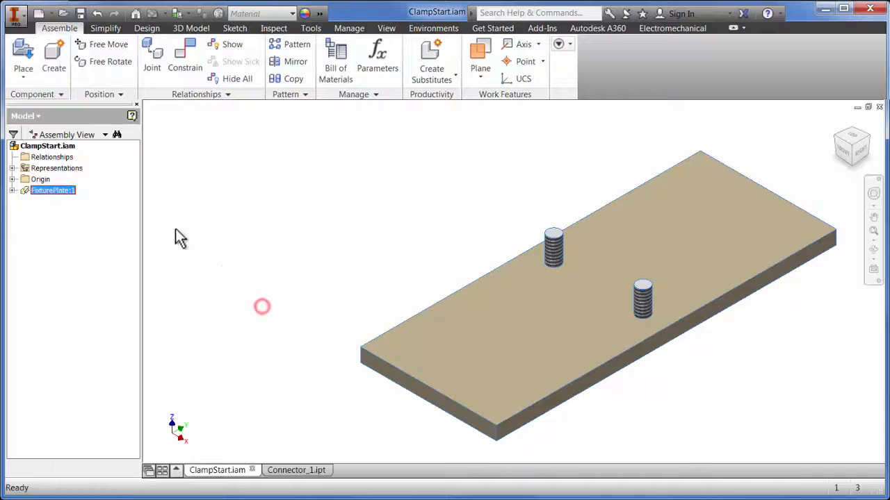
# Place one Base_1.ipt beside the fixture plate, rotated 90° about X.
pyautogui.click(23, 59)
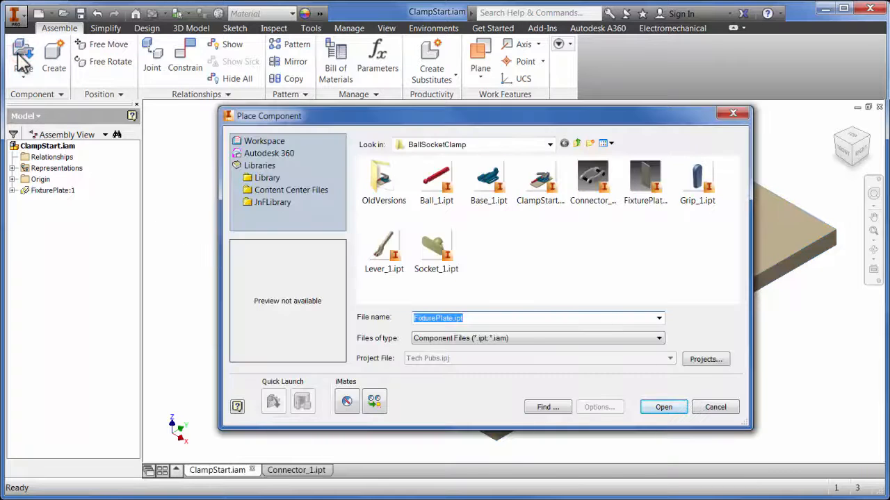
pyautogui.click(488, 182)
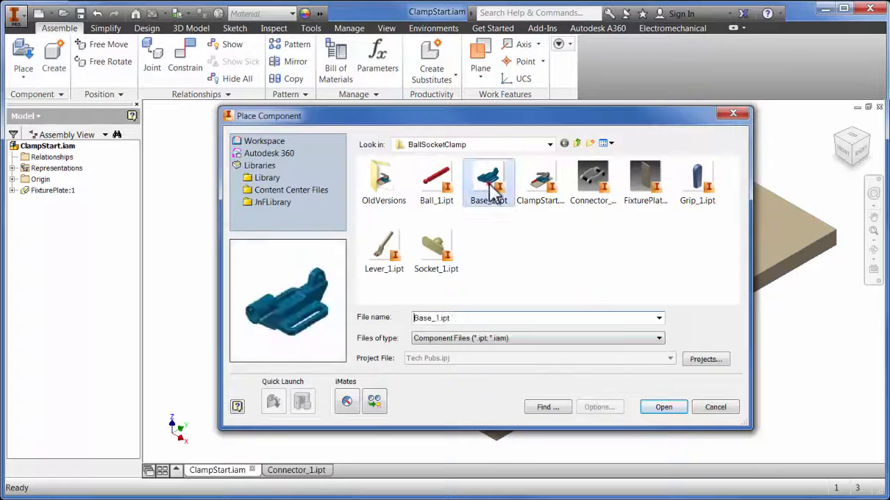
pyautogui.click(663, 409)
pyautogui.rightClick(314, 256)
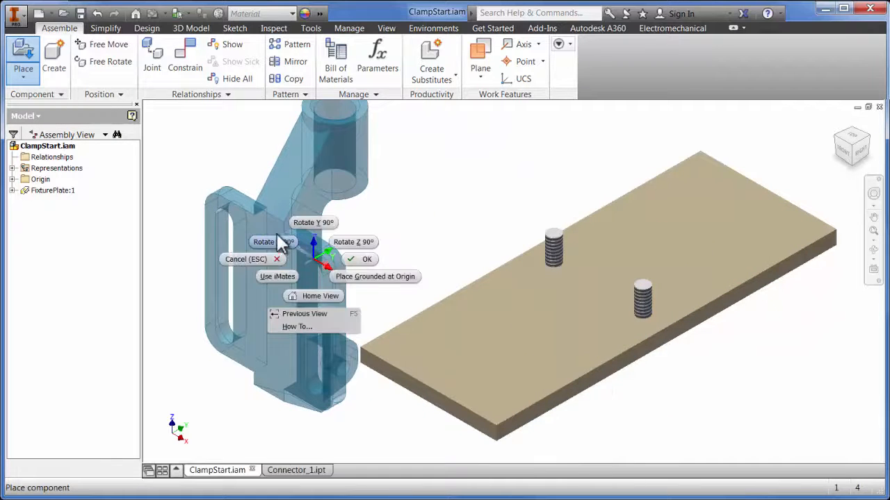
pyautogui.click(277, 241)
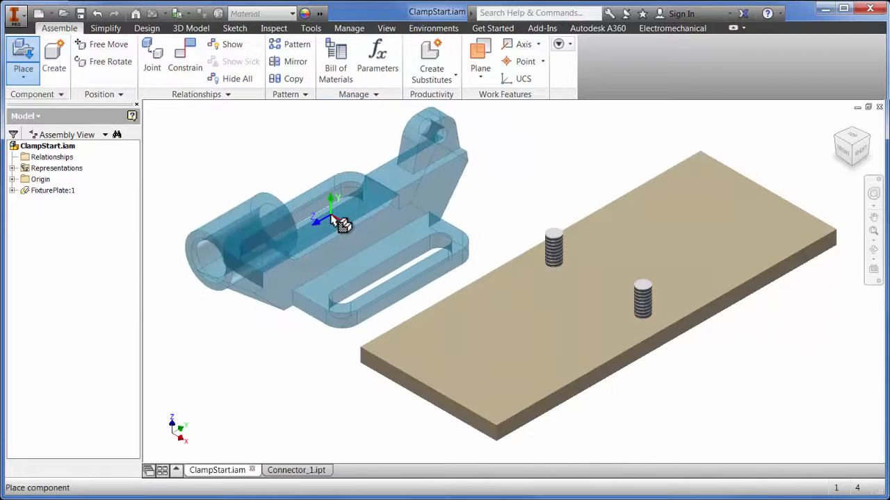
pyautogui.click(332, 218)
pyautogui.rightClick(329, 164)
pyautogui.click(333, 165)
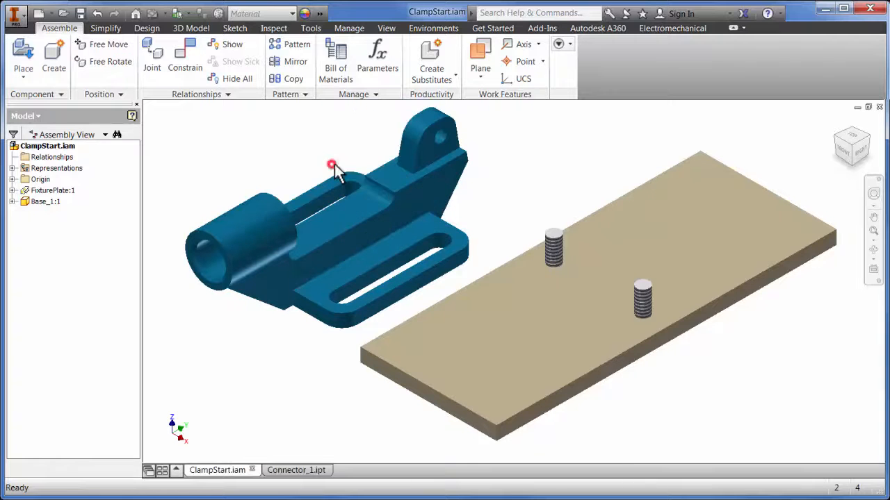
# Tile the open documents, insert Connector_1.ipt from its own window into ClampStart.iam, and return the assembly to full size.
pyautogui.click(164, 470)
pyautogui.click(246, 389)
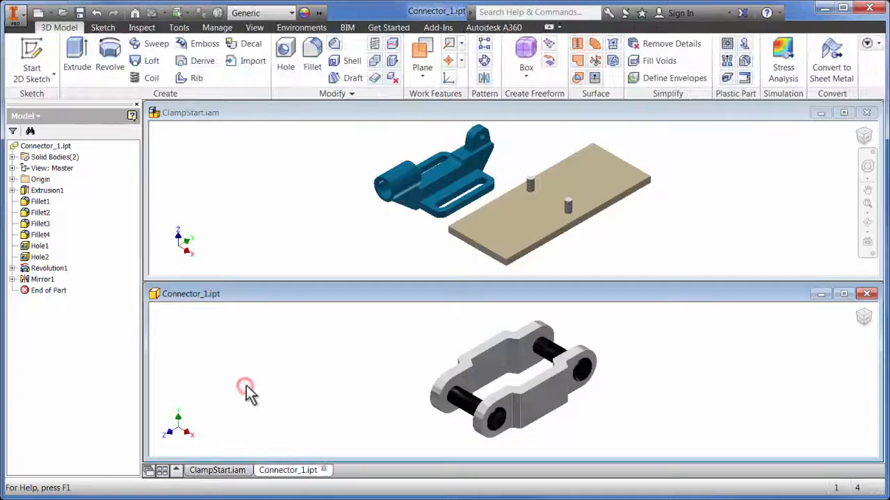
pyautogui.click(61, 147)
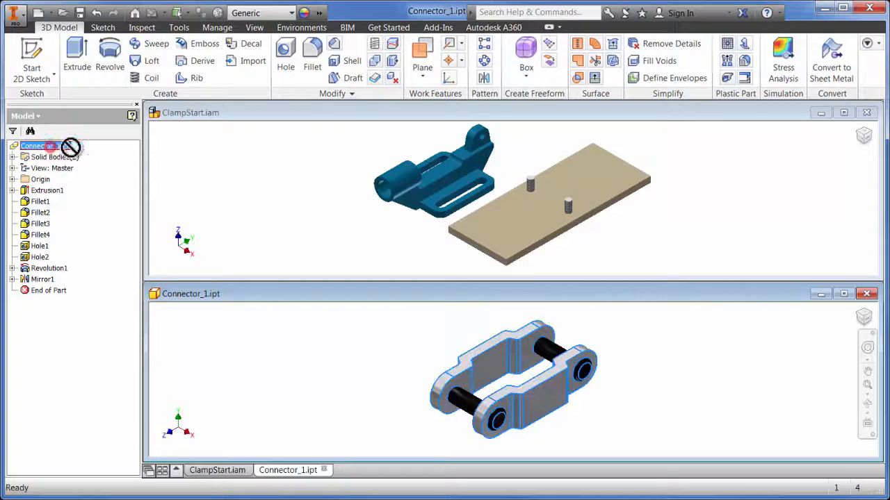
pyautogui.moveTo(282, 181); pyautogui.dragTo(310, 192)
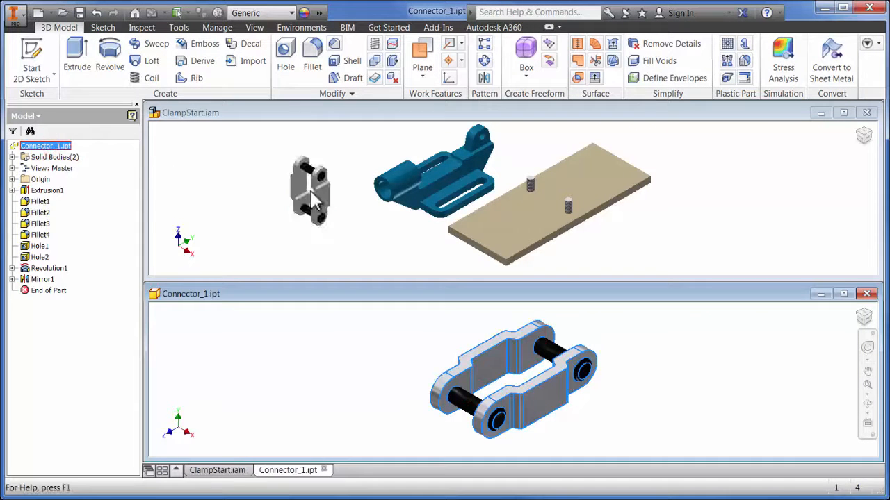
pyautogui.click(381, 113)
pyautogui.doubleClick(382, 113)
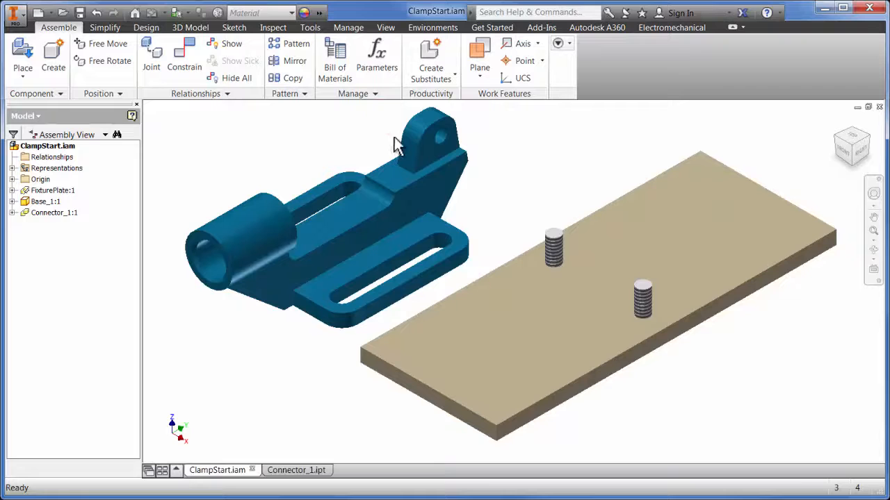
pyautogui.click(837, 132)
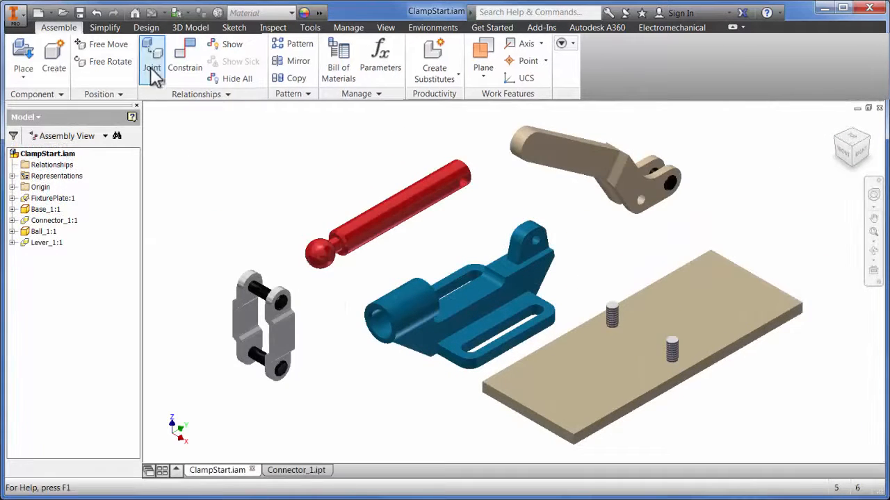
# Add a Rigid joint between the end of the base's slot underside and the front stud's foot, aligning the base with the plate's long edge.
pyautogui.click(150, 58)
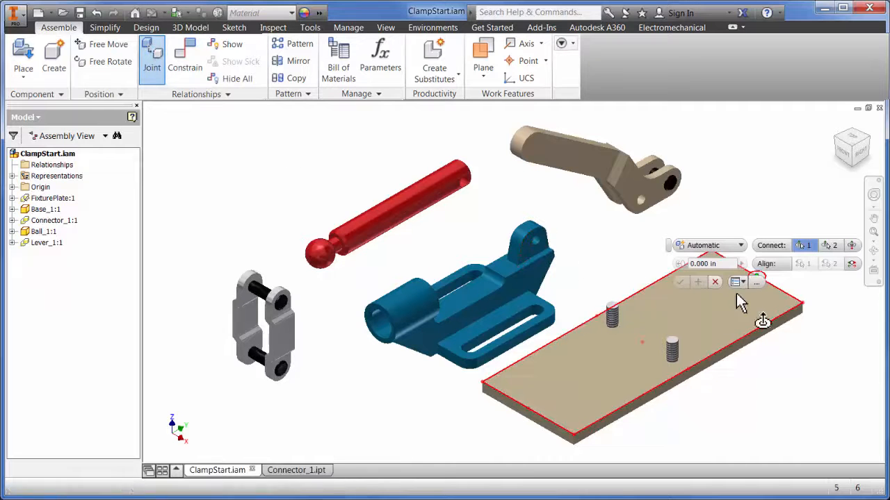
pyautogui.click(756, 283)
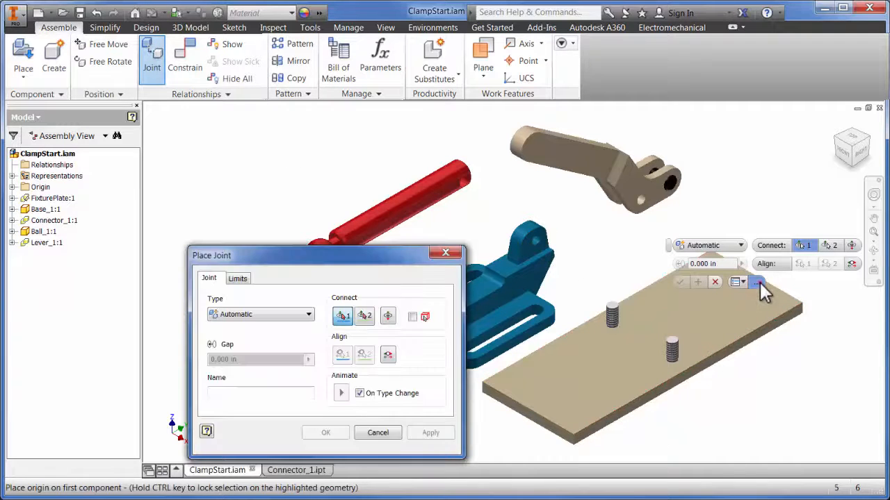
pyautogui.click(759, 282)
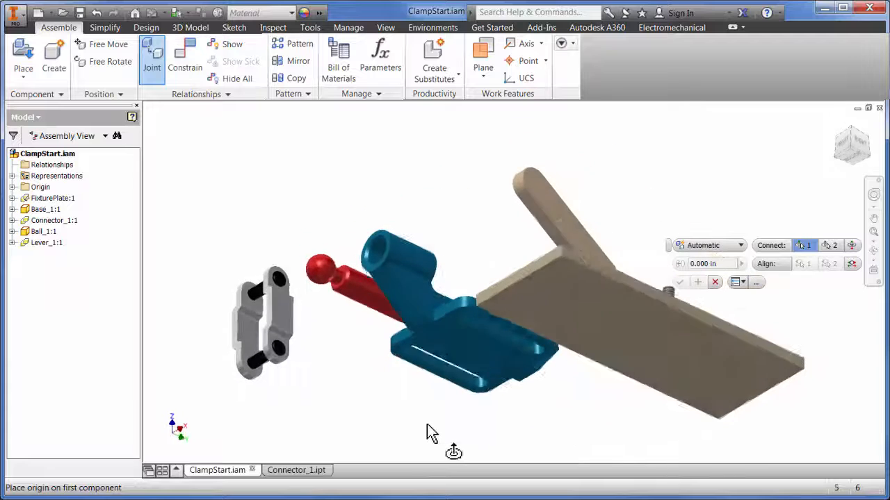
pyautogui.click(466, 311)
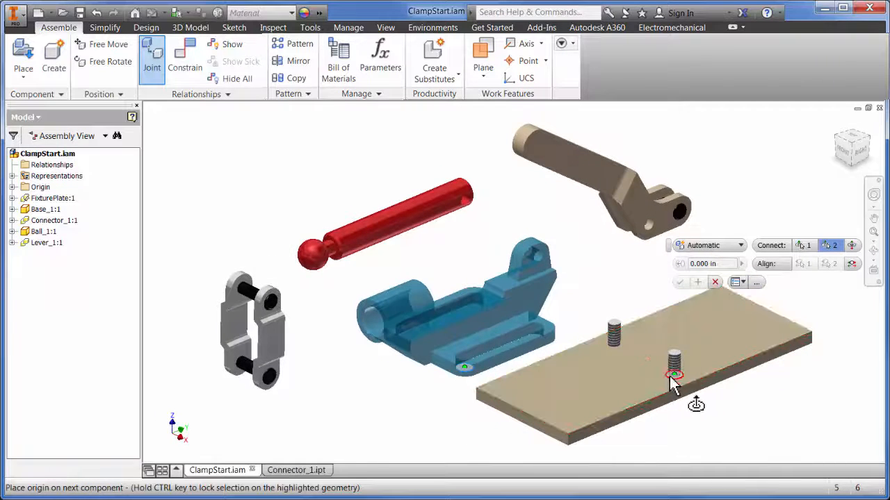
pyautogui.click(674, 379)
pyautogui.click(806, 266)
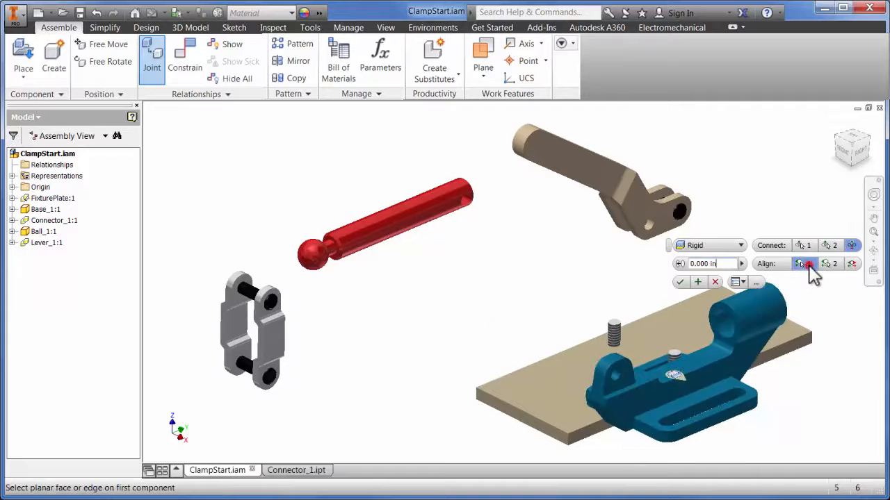
pyautogui.click(748, 408)
pyautogui.click(539, 361)
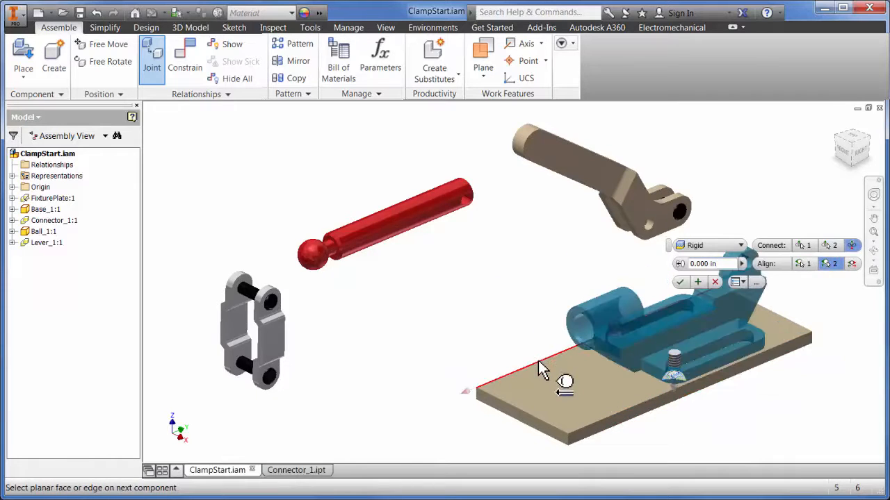
pyautogui.click(699, 283)
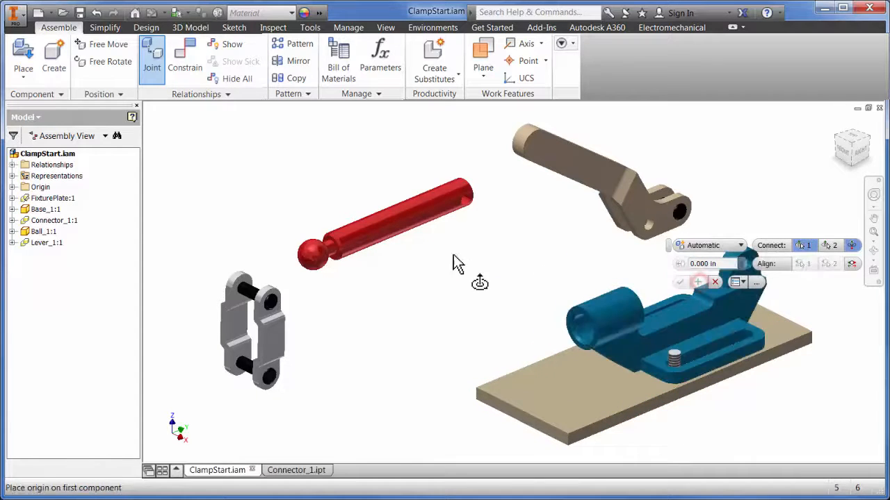
# Add a Cylindrical joint between the red ball rod and the base's sleeve.
pyautogui.click(397, 221)
pyautogui.click(606, 316)
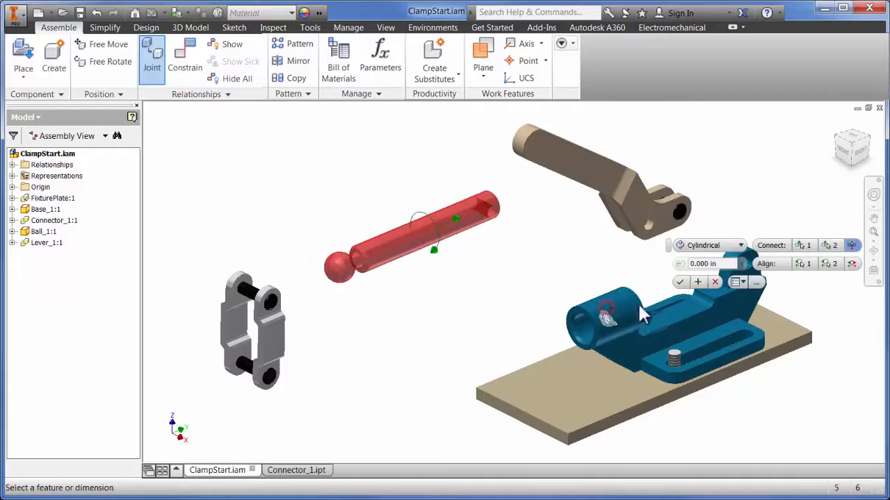
pyautogui.click(697, 282)
# Add a Rotational joint between the connector's pin and the cross hole at the ball rod's rear end.
pyautogui.click(257, 296)
pyautogui.scroll(3, 531, 290)
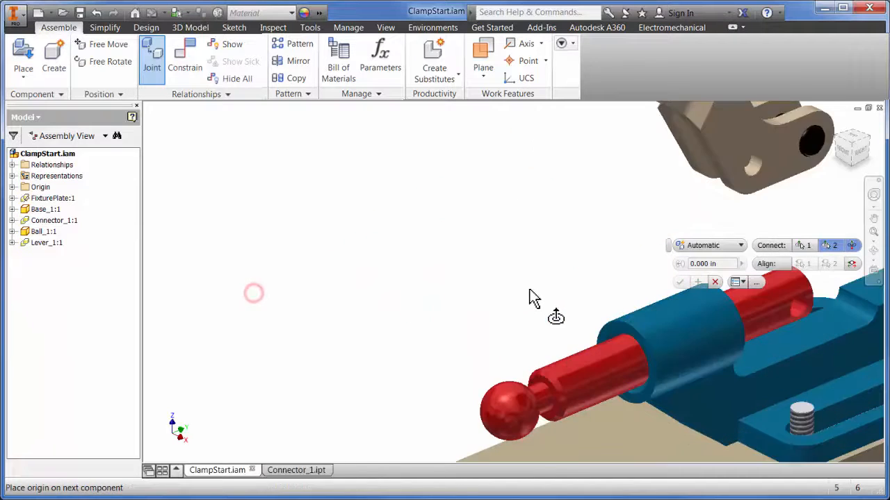
pyautogui.moveTo(531, 291); pyautogui.dragTo(296, 294, button='middle')
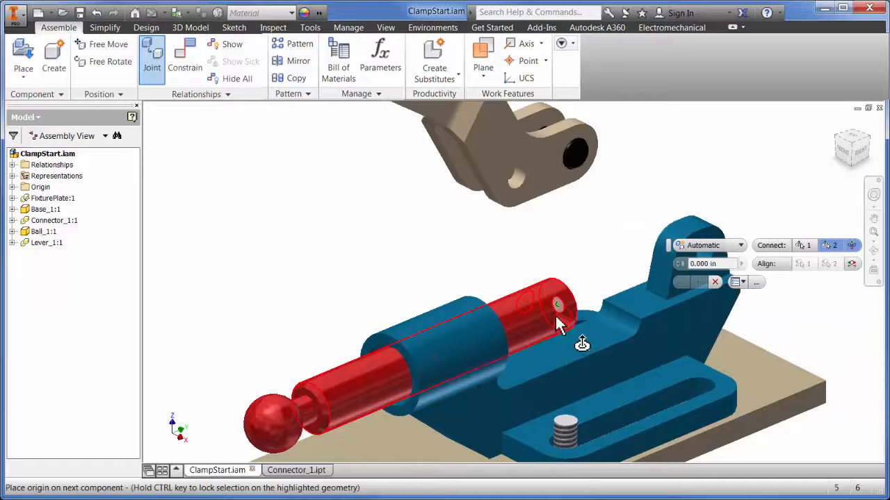
pyautogui.click(560, 320)
pyautogui.click(739, 246)
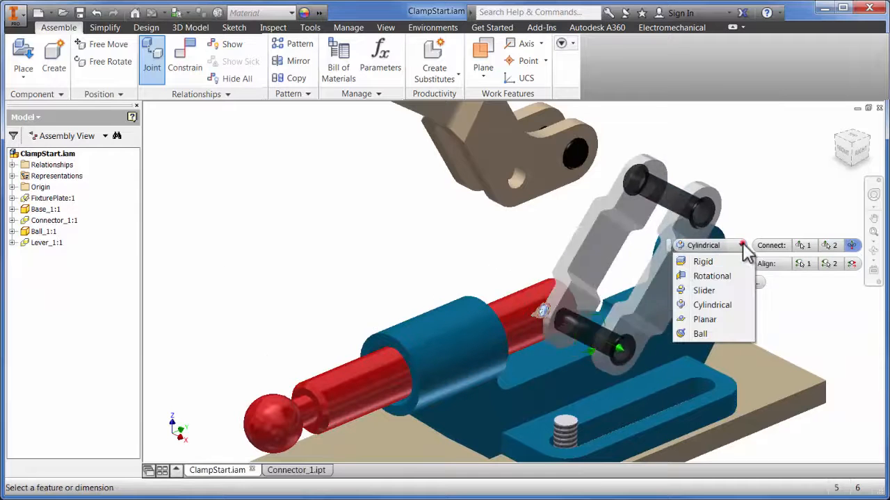
pyautogui.click(703, 277)
pyautogui.click(698, 282)
# Add a Rotational joint between the lever's pin and the hole in the base's upright lug, and finish jointing.
pyautogui.keyDown('shift'); pyautogui.moveTo(606, 209); pyautogui.dragTo(515, 229, button='middle'); pyautogui.keyUp('shift')
pyautogui.click(478, 191)
pyautogui.keyDown('shift'); pyautogui.moveTo(549, 410); pyautogui.dragTo(573, 313, button='middle'); pyautogui.keyUp('shift')
pyautogui.moveTo(659, 364); pyautogui.dragTo(641, 338, button='middle')
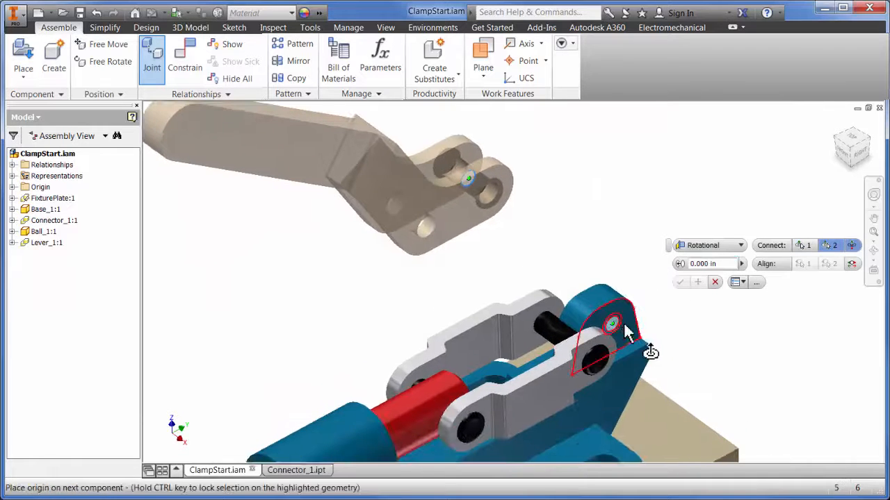
pyautogui.click(610, 324)
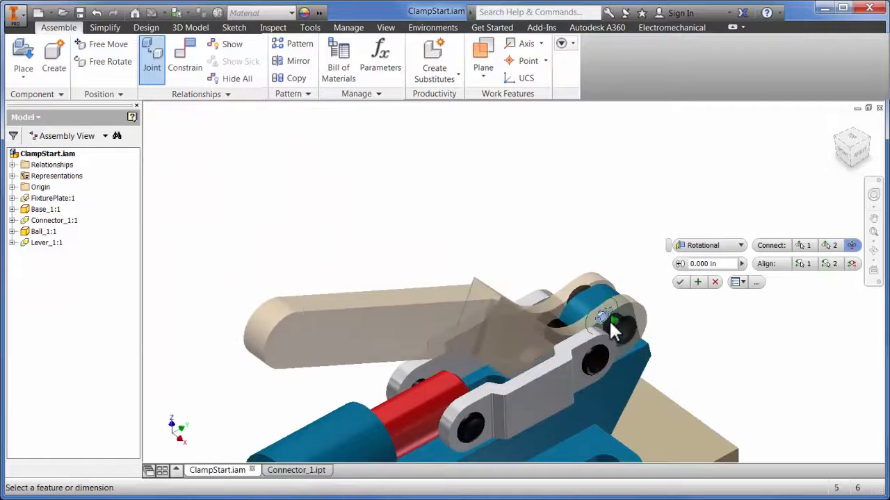
pyautogui.click(698, 282)
pyautogui.press('F6')
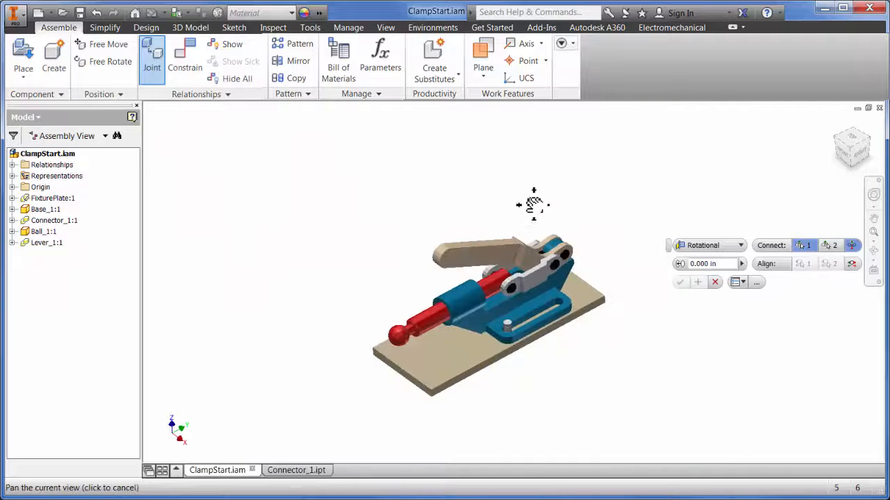
pyautogui.click(714, 282)
# Mate the connector's free pin to the lever's lower hole, and swing the lever to test the clamp's motion.
pyautogui.moveTo(469, 272); pyautogui.dragTo(501, 274)
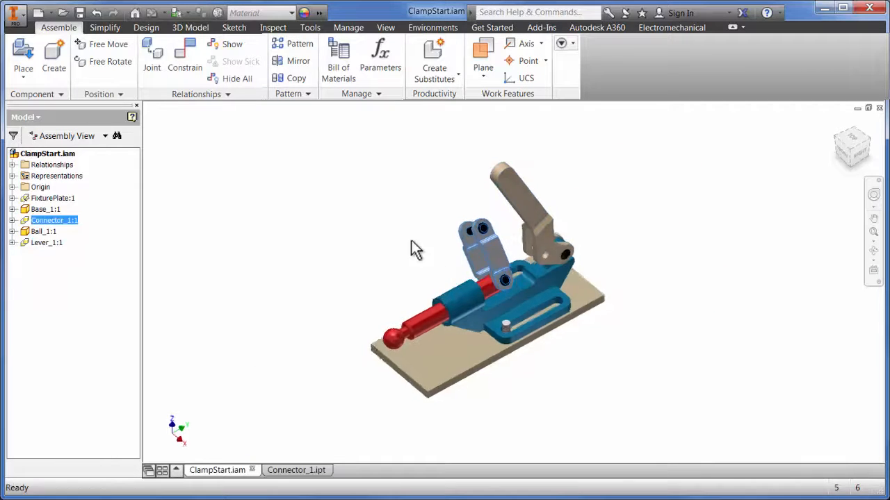
pyautogui.click(184, 63)
pyautogui.scroll(3, 375, 199)
pyautogui.click(562, 268)
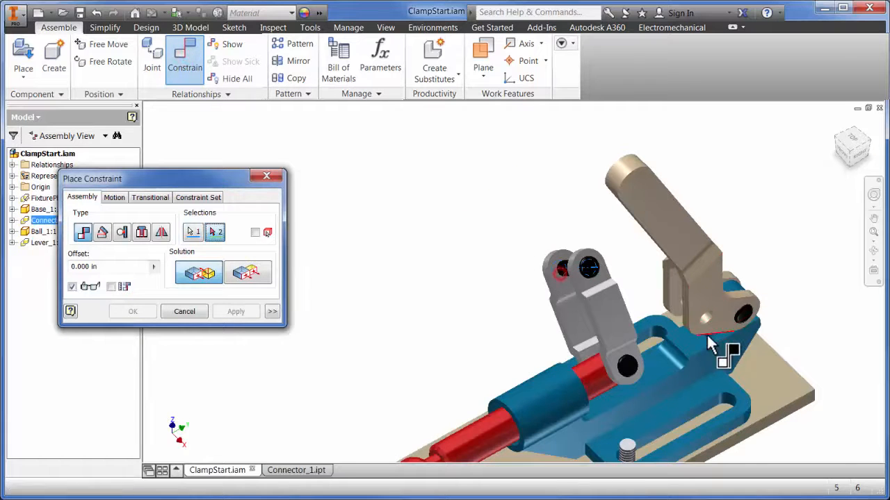
pyautogui.click(711, 325)
pyautogui.click(131, 312)
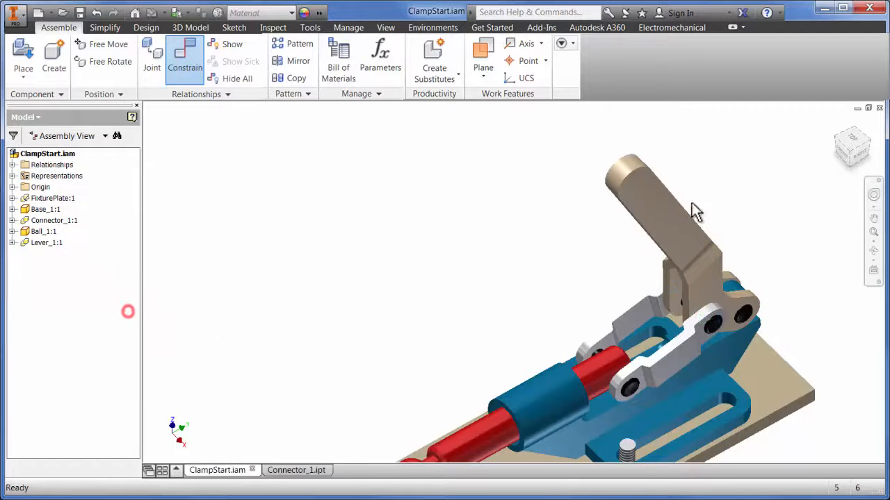
pyautogui.click(838, 126)
pyautogui.moveTo(532, 228); pyautogui.dragTo(518, 292)
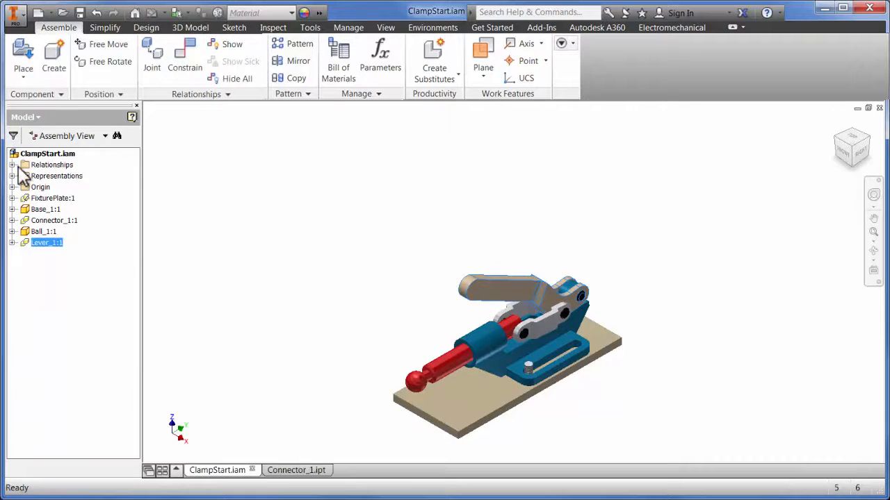
# Expand the assembly's relationships and show the sick ones, including the second mate.
pyautogui.click(13, 164)
pyautogui.click(56, 232)
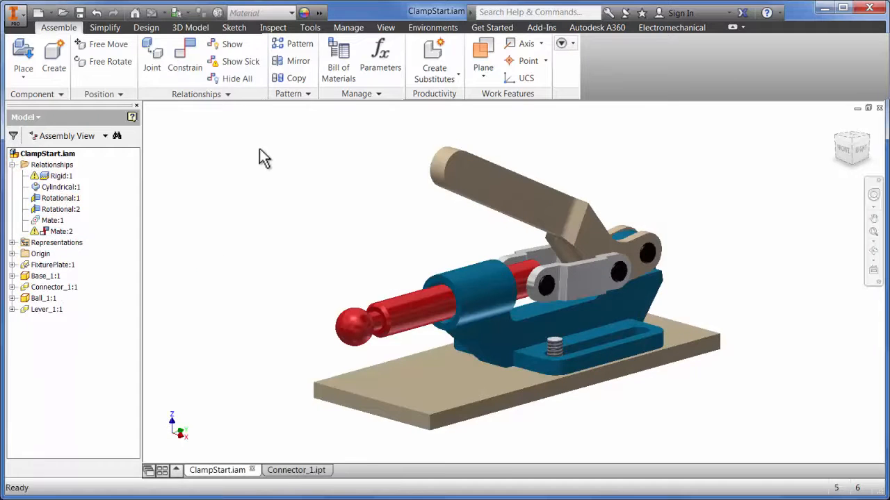
pyautogui.click(230, 64)
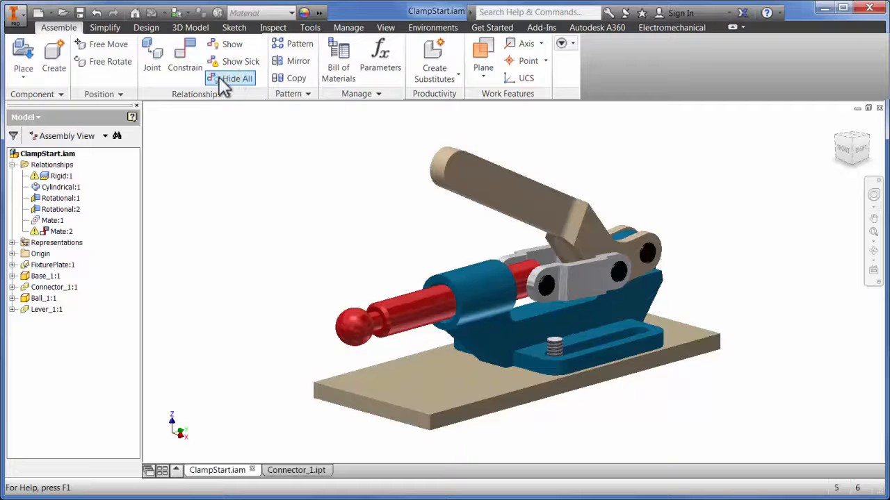
# Use Free Move to pull the base up and away from the fixture plate, exposing its relationships.
pyautogui.click(110, 45)
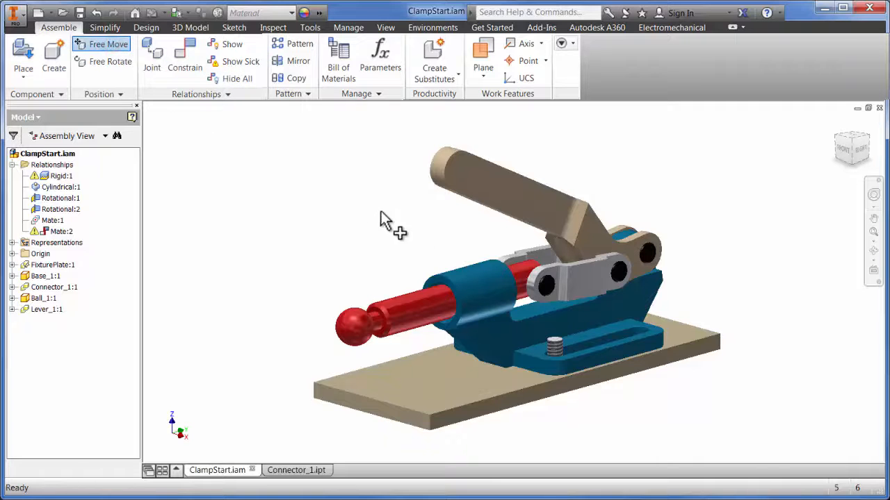
pyautogui.moveTo(472, 281); pyautogui.dragTo(270, 188)
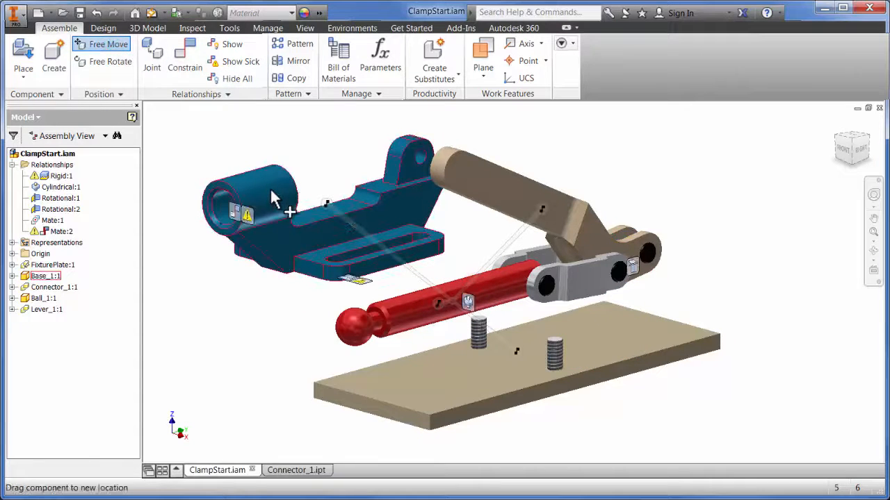
# Select the faulty second mate between the base's cylindrical end and the fixture plate's top face, and bring up its commands.
pyautogui.click(238, 217)
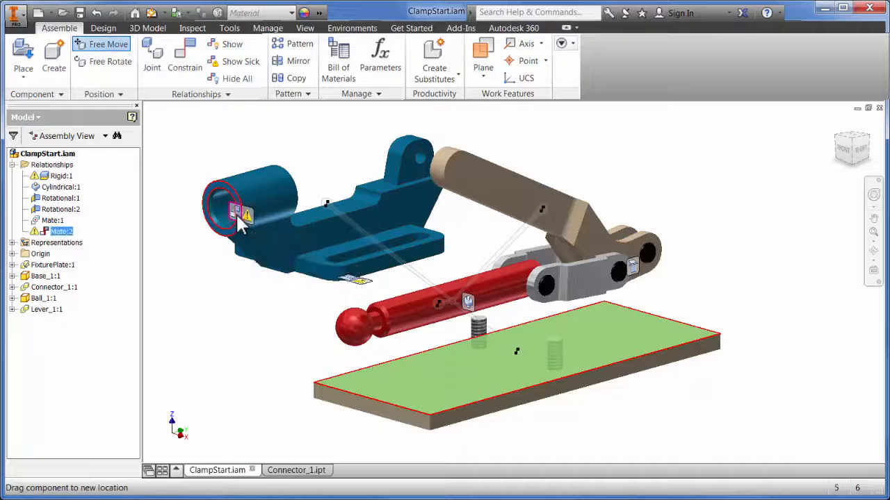
pyautogui.rightClick(239, 220)
pyautogui.click(191, 215)
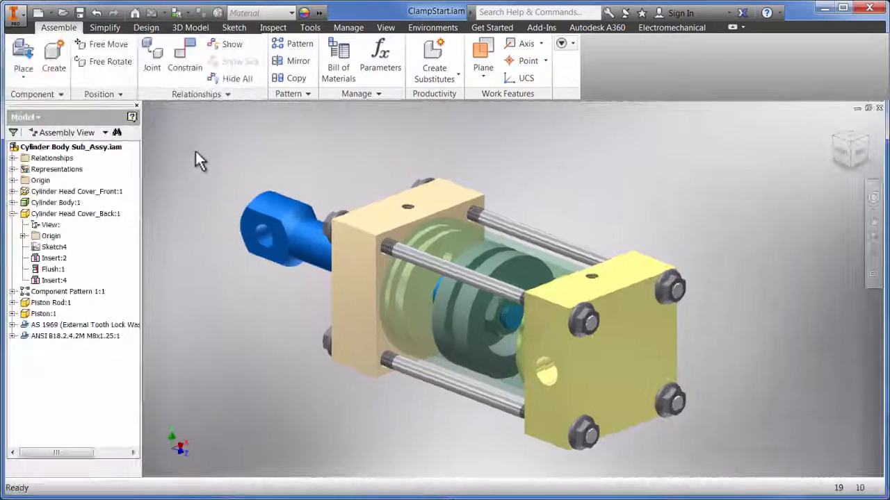
# Define a Cylindrical joint between the piston and the inner side of the cylinder's back head cover.
pyautogui.press('j')
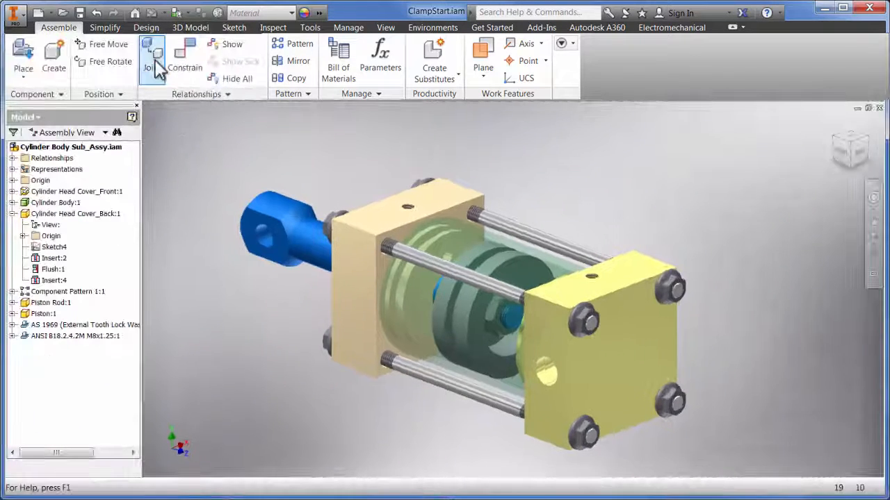
pyautogui.click(487, 369)
pyautogui.keyDown('shift'); pyautogui.moveTo(487, 368); pyautogui.dragTo(614, 299, button='middle'); pyautogui.keyUp('shift')
pyautogui.click(618, 309)
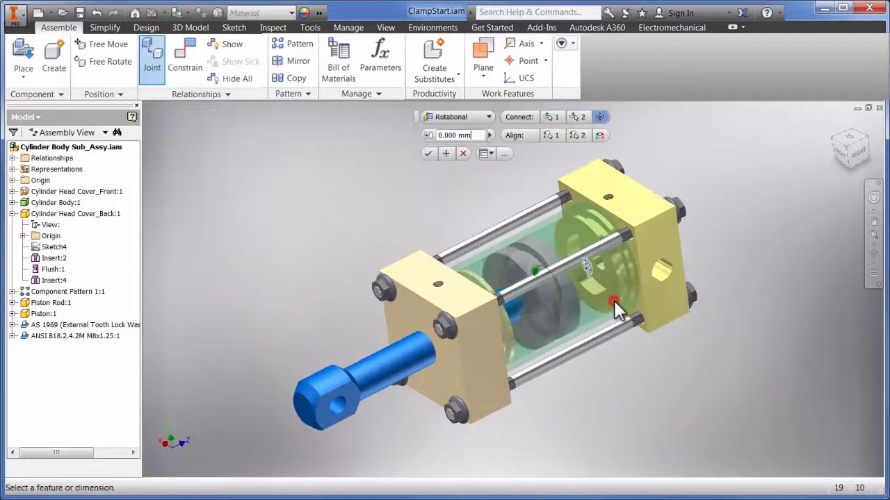
pyautogui.click(490, 116)
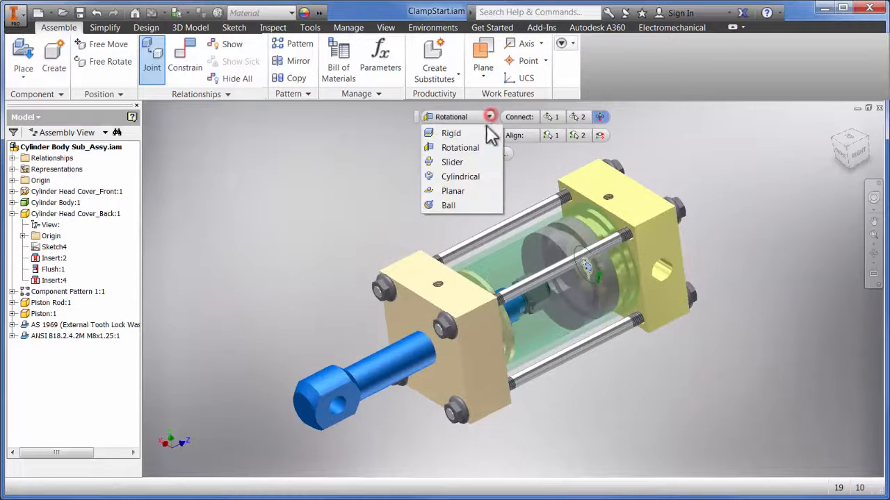
pyautogui.click(467, 178)
# Limit the cylindrical joint's linear travel to a 0 mm start and 35 mm end, and slide the piston to test it.
pyautogui.click(505, 155)
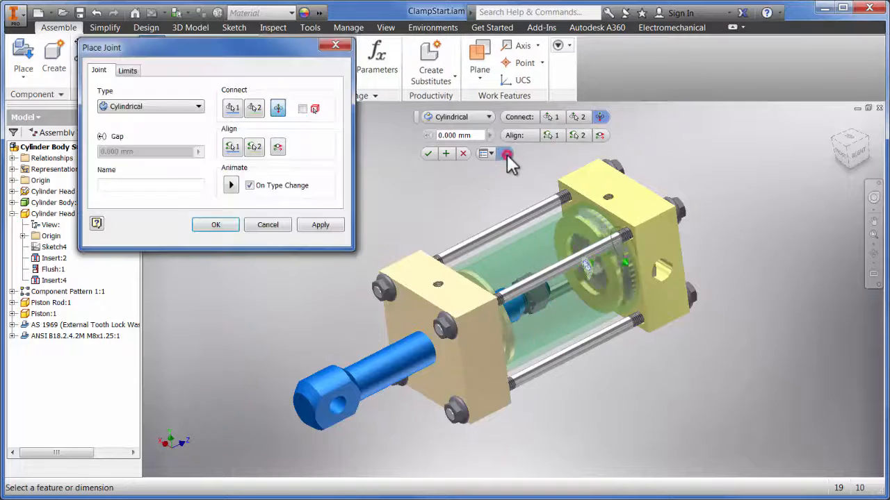
pyautogui.click(127, 71)
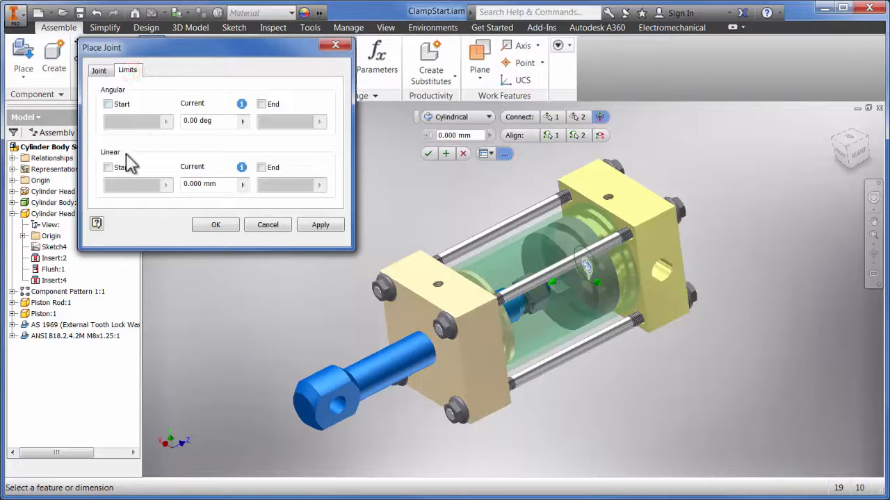
pyautogui.click(109, 168)
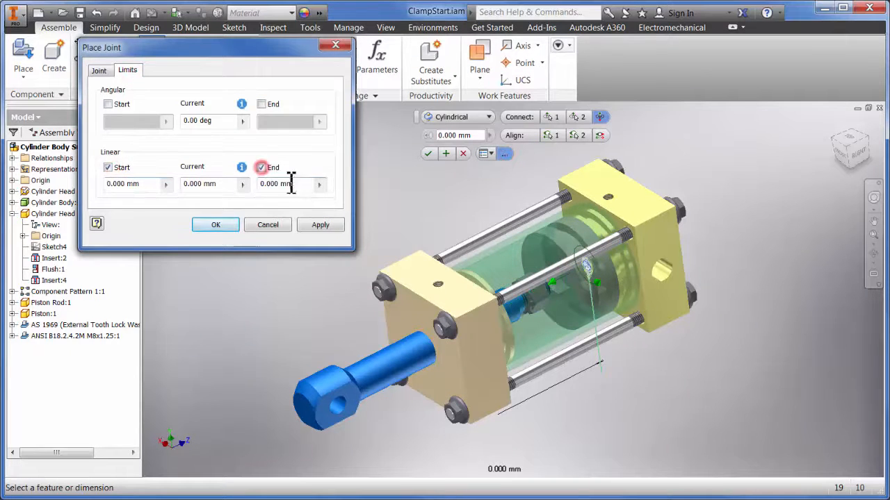
pyautogui.click(293, 183)
pyautogui.write('35')
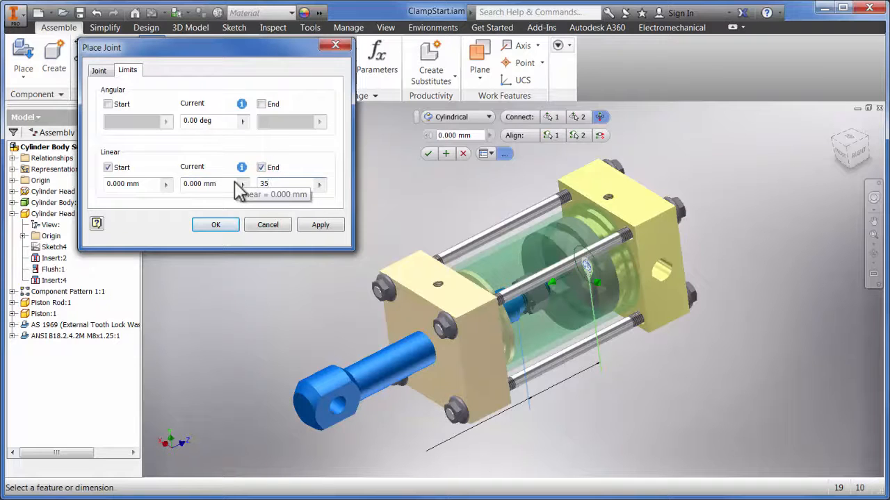
pyautogui.click(217, 226)
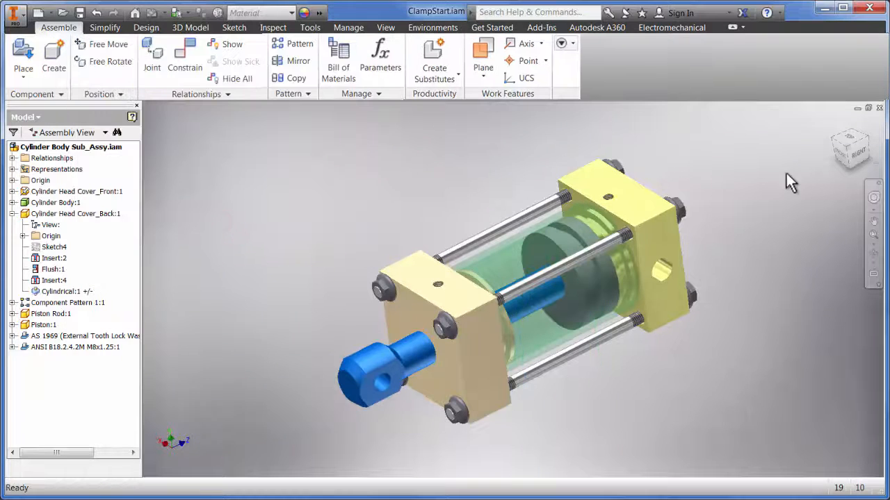
pyautogui.click(865, 159)
pyautogui.moveTo(582, 306); pyautogui.dragTo(532, 294)
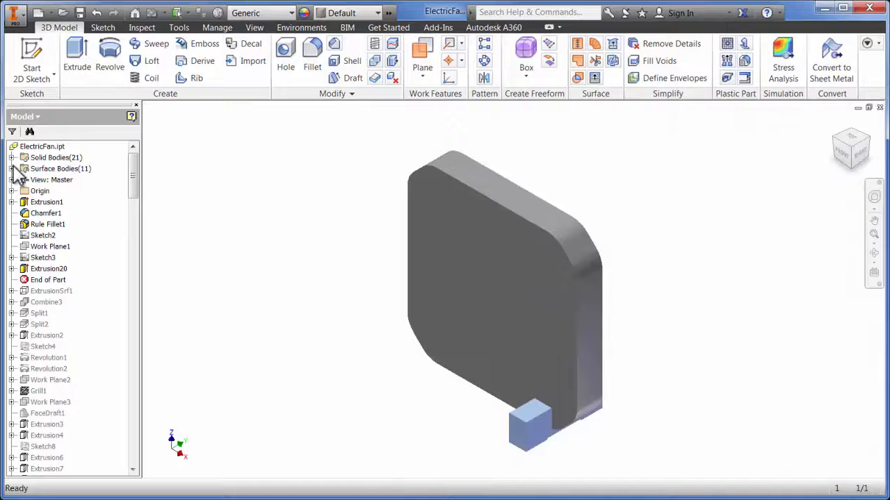
# Inspect the electric fan's solid bodies, and move the End of Part marker down to the end of the feature history.
pyautogui.click(11, 157)
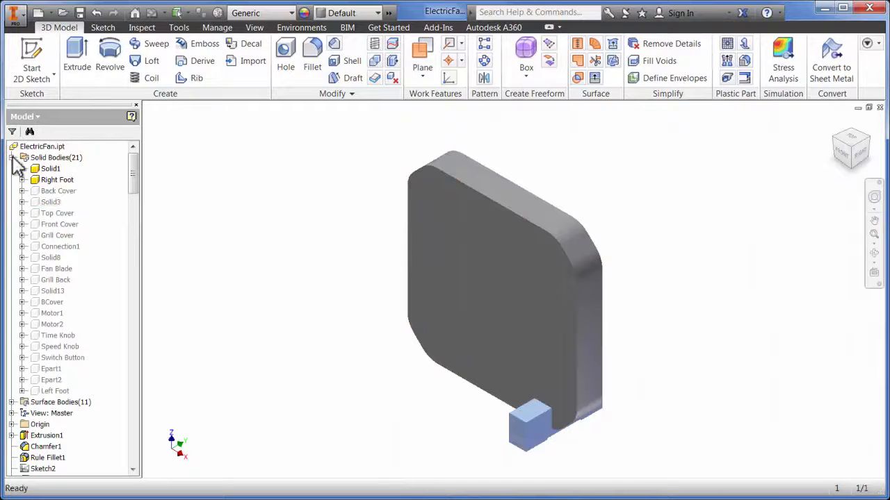
pyautogui.click(12, 158)
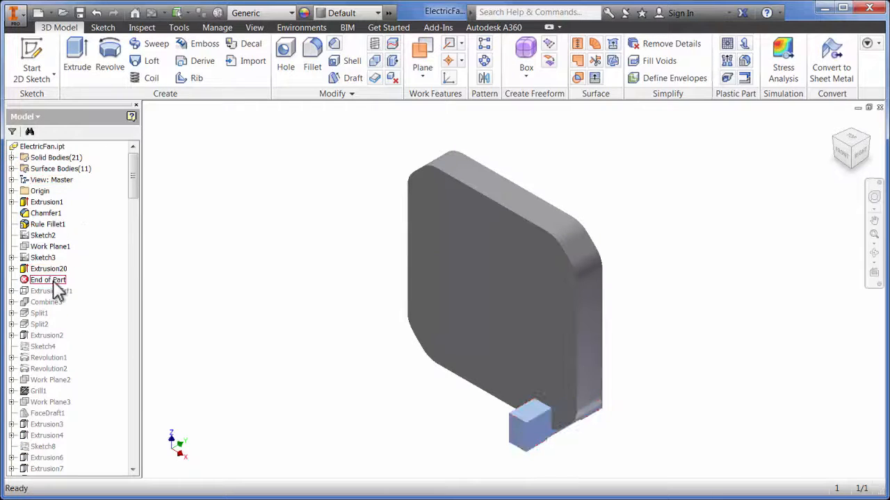
pyautogui.moveTo(60, 322); pyautogui.dragTo(61, 326)
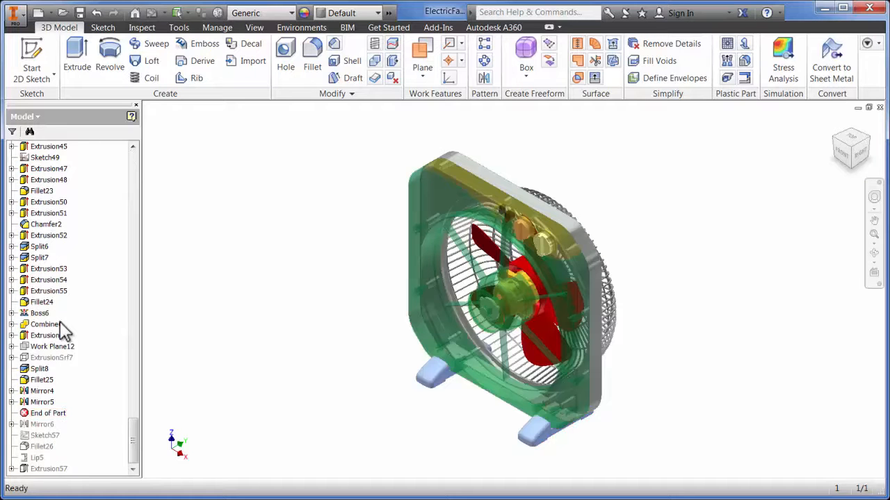
pyautogui.moveTo(66, 448); pyautogui.dragTo(69, 474)
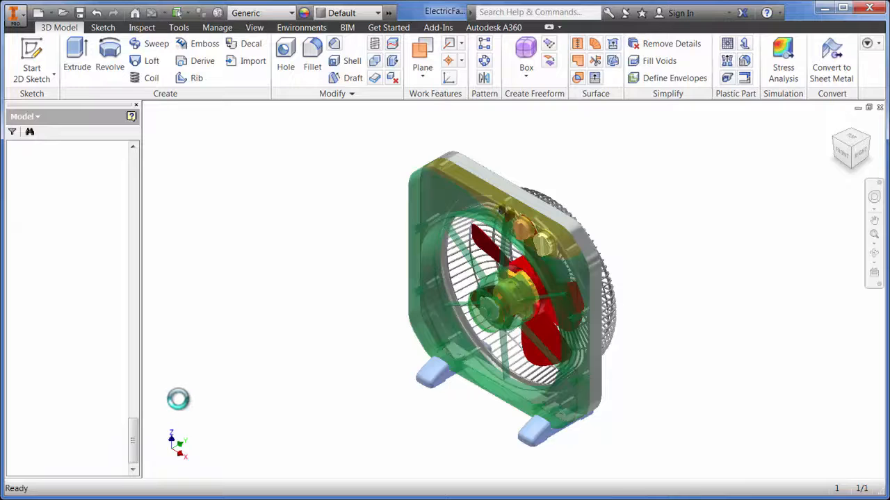
# Turn on the visibility of the Grill Cover solid body in the electric fan part.
pyautogui.moveTo(136, 440); pyautogui.dragTo(136, 174)
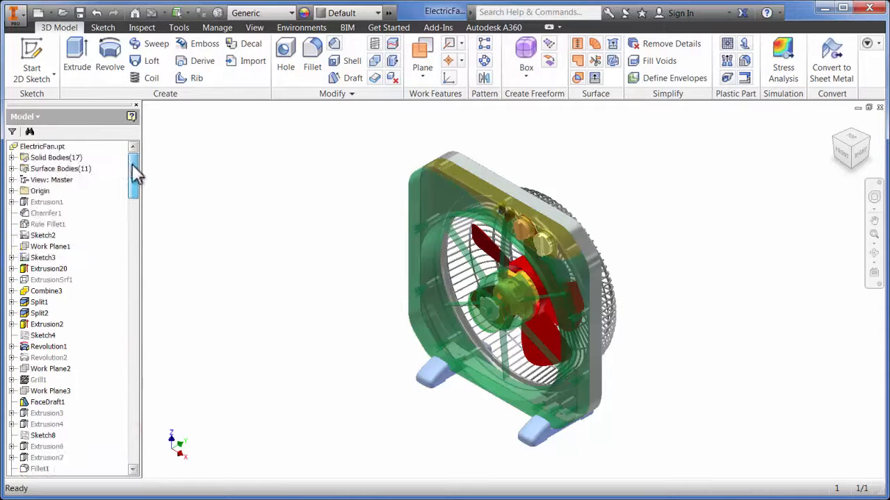
pyautogui.click(12, 158)
pyautogui.rightClick(47, 214)
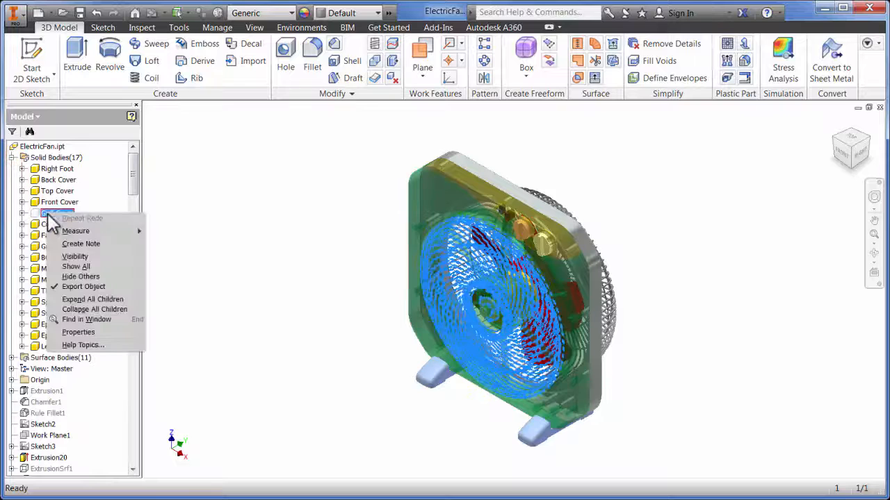
pyautogui.click(73, 257)
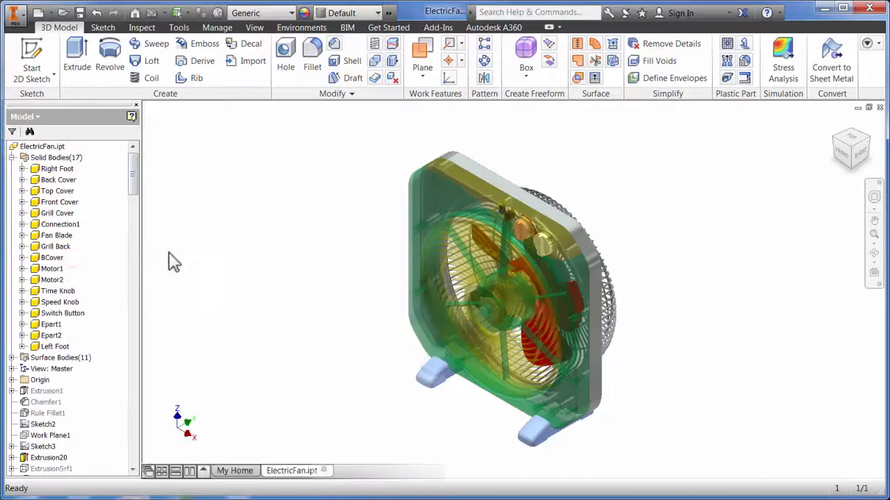
pyautogui.click(217, 27)
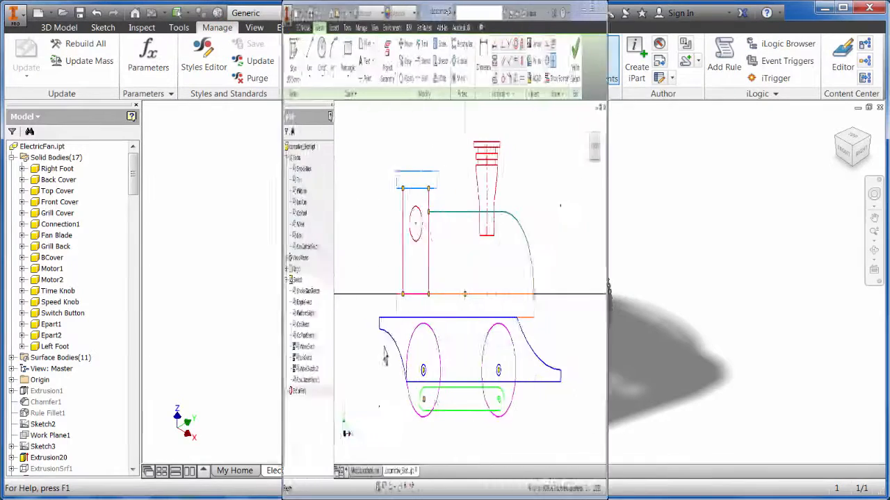
# Pick out the cow catcher, cab and cab roof blocks in the locomotive layout sketch, and finish the sketch.
pyautogui.click(292, 336)
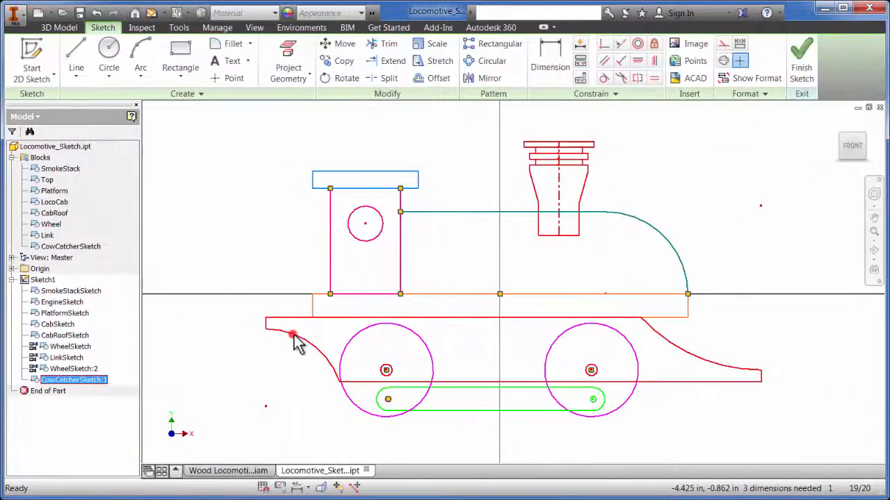
pyautogui.click(331, 276)
pyautogui.click(324, 194)
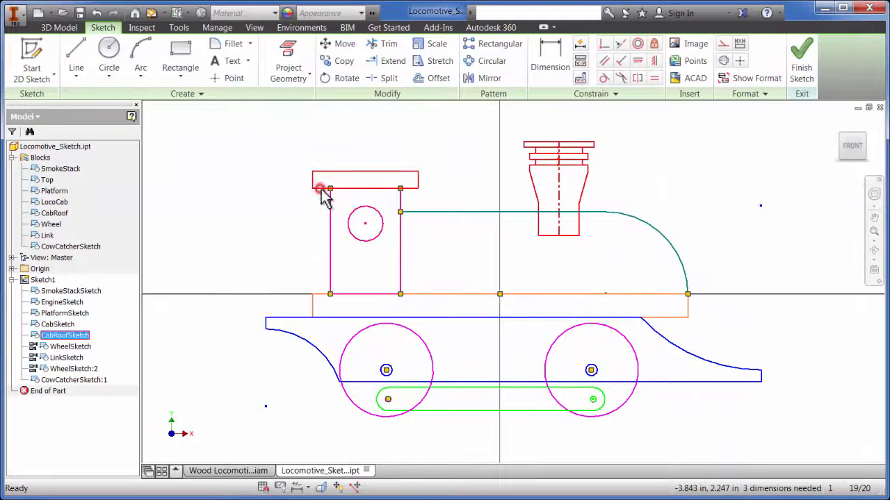
pyautogui.click(810, 72)
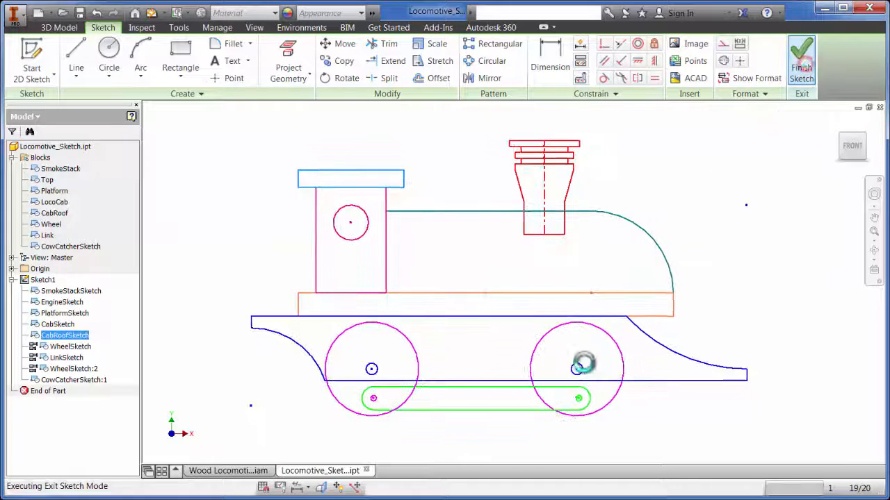
pyautogui.moveTo(583, 400)
pyautogui.mouseDown()
pyautogui.moveTo(588, 391)
pyautogui.moveTo(540, 358)
pyautogui.moveTo(540, 425)
pyautogui.mouseUp()
# Hide the Locomotive_Sketch component in the Wood Locomotive assembly, and move the link arm to test the wheel motion.
pyautogui.click(230, 471)
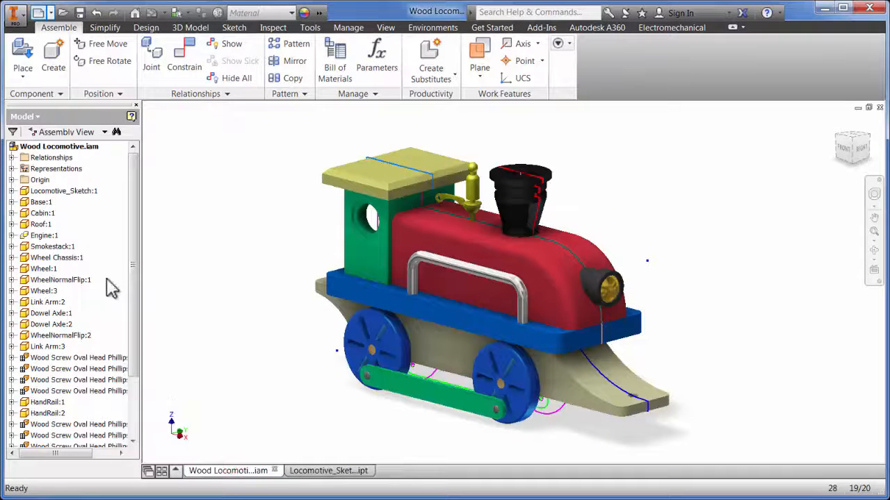
pyautogui.rightClick(69, 194)
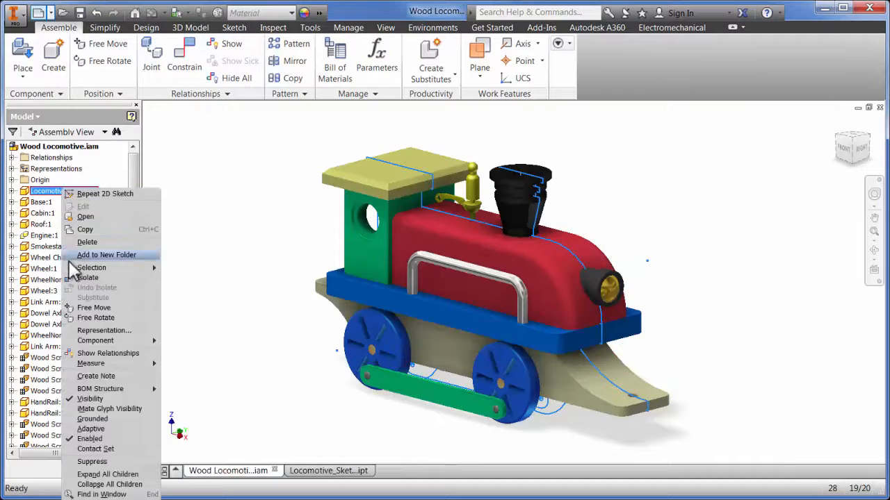
pyautogui.click(99, 399)
pyautogui.moveTo(439, 407); pyautogui.dragTo(420, 435)
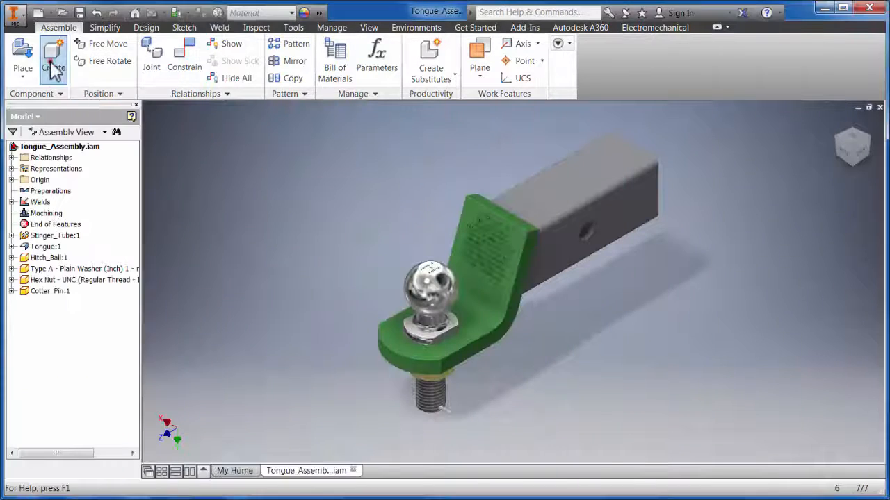
# Create an in-place part named Boss from the Standard.ipt template on the side face of the stinger tube.
pyautogui.click(54, 59)
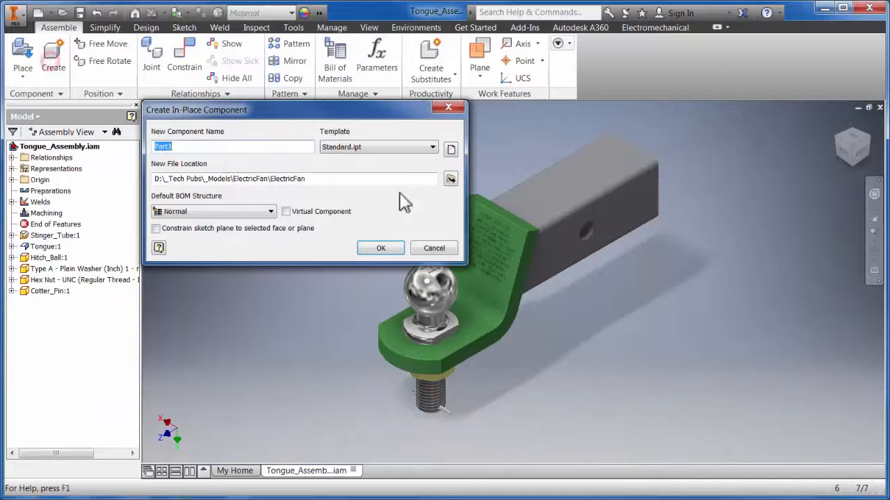
pyautogui.click(381, 249)
pyautogui.click(554, 261)
# Start a 2D sketch for the boss on the tube's side face, and project the edge of the tube's pin hole.
pyautogui.click(32, 59)
pyautogui.click(551, 248)
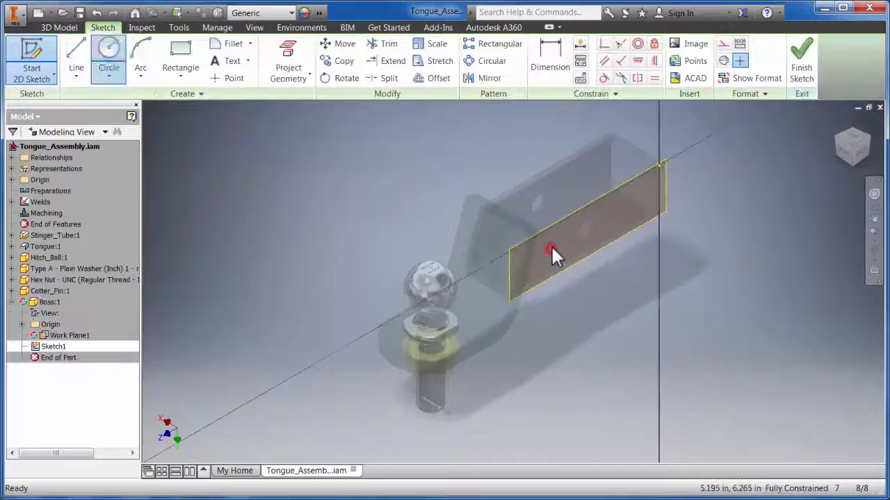
pyautogui.click(288, 61)
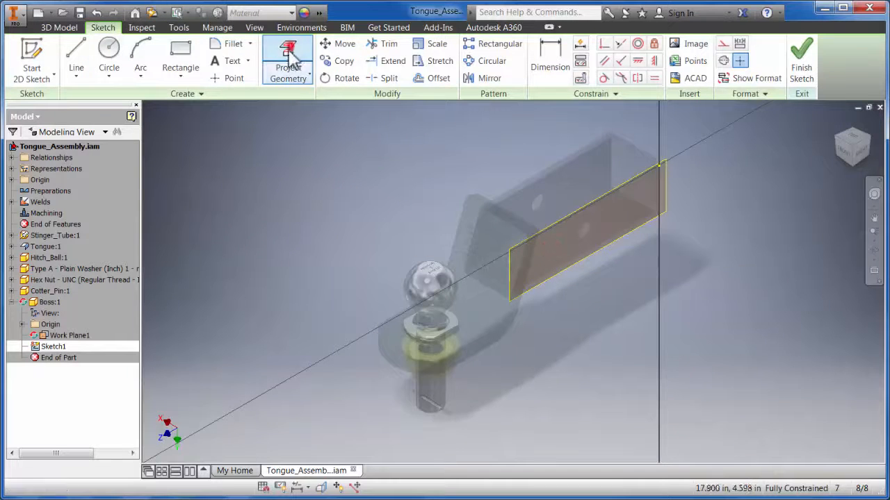
pyautogui.click(581, 239)
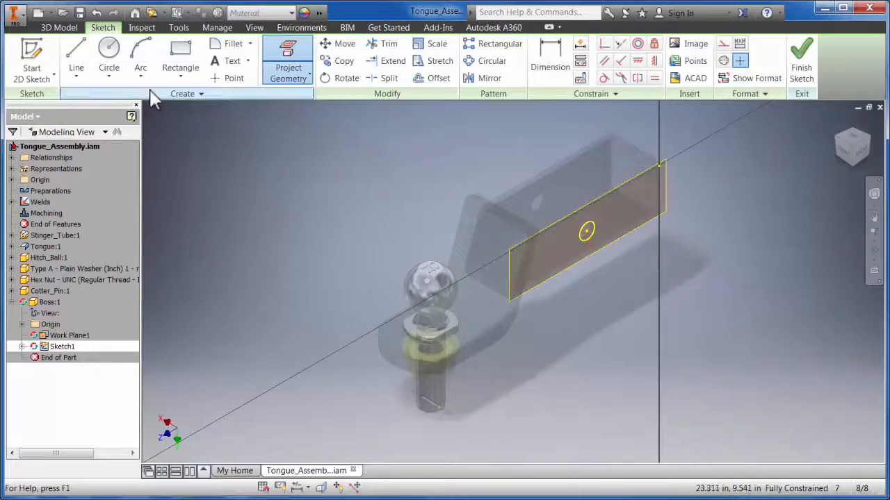
# Draw a 1 in diameter circle concentric with the projected hole, and finish the sketch.
pyautogui.click(111, 56)
pyautogui.click(587, 232)
pyautogui.write('1')
pyautogui.press('Return')
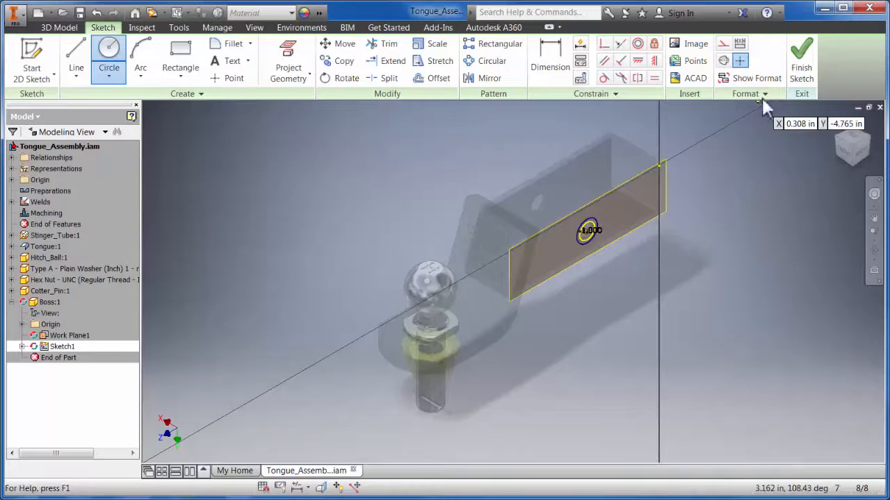
pyautogui.click(800, 59)
# Extrude the ring around the pin hole outward by 0.3 in, and return to the Tongue assembly.
pyautogui.click(76, 57)
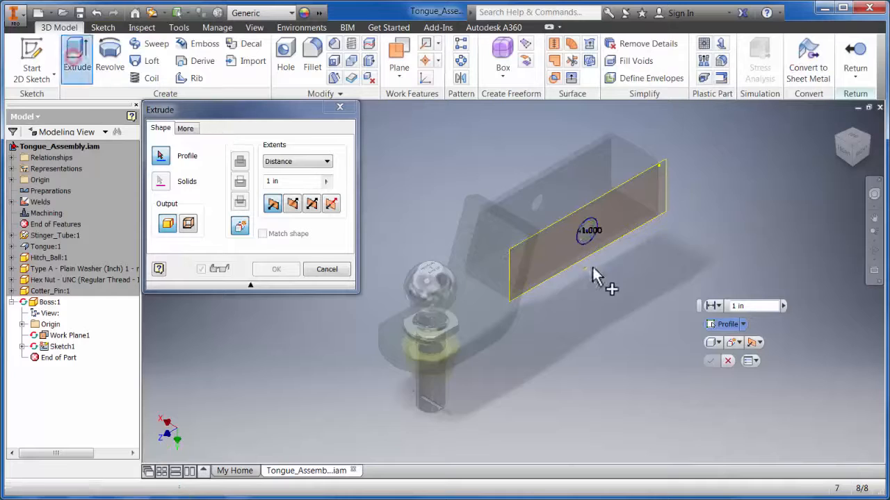
pyautogui.click(579, 240)
pyautogui.write('.3')
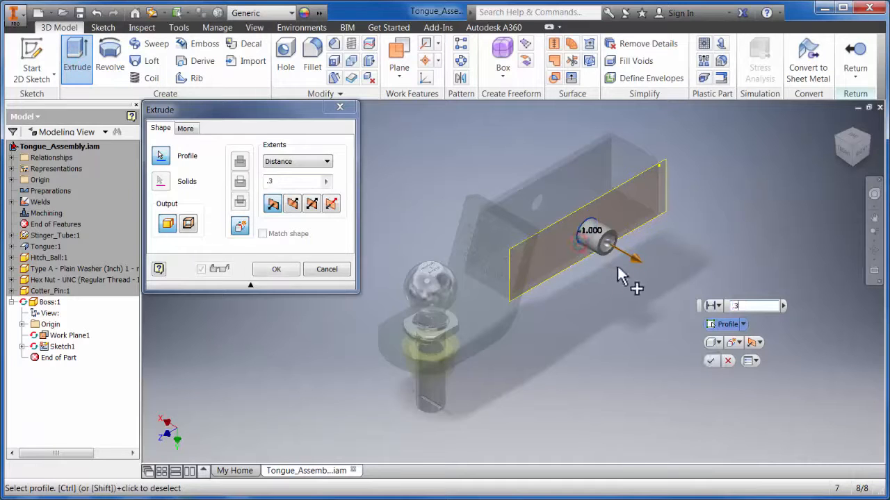
pyautogui.click(711, 361)
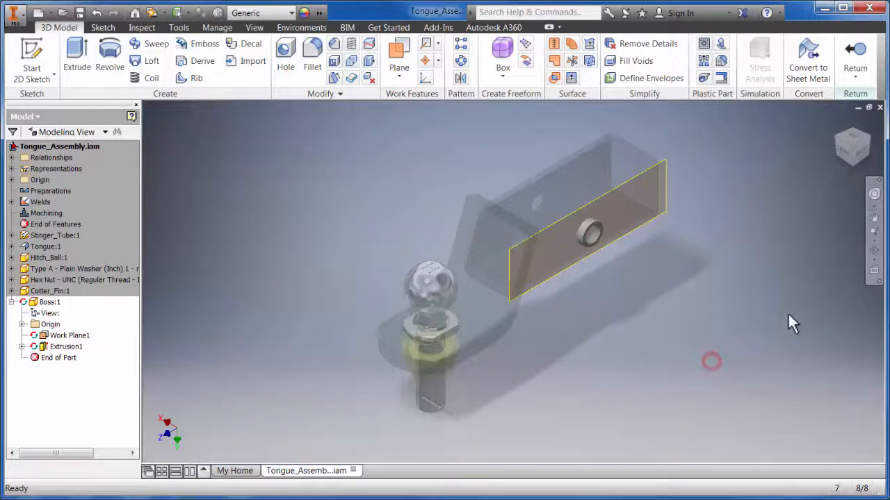
pyautogui.click(855, 56)
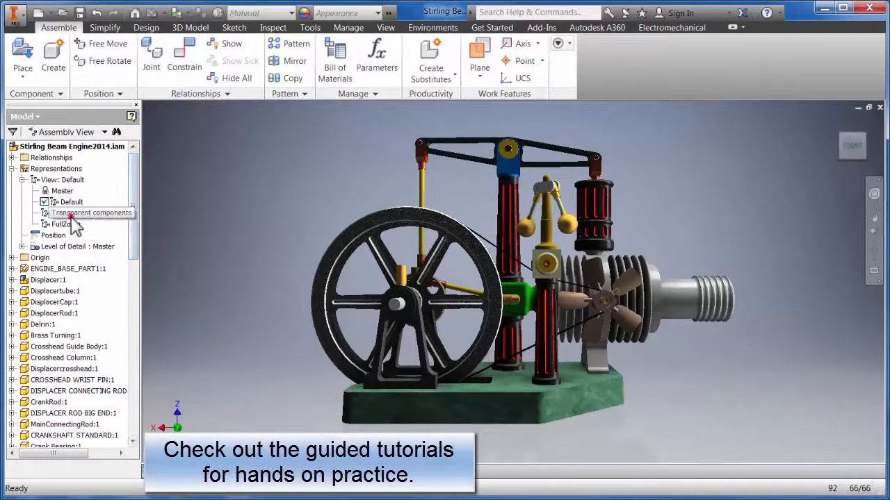
# Activate the Transparent components view of the Stirling engine, and open the drive settings for the crank disk's DriveAngle constraint.
pyautogui.doubleClick(69, 213)
pyautogui.moveTo(134, 236); pyautogui.dragTo(130, 351)
pyautogui.click(68, 392)
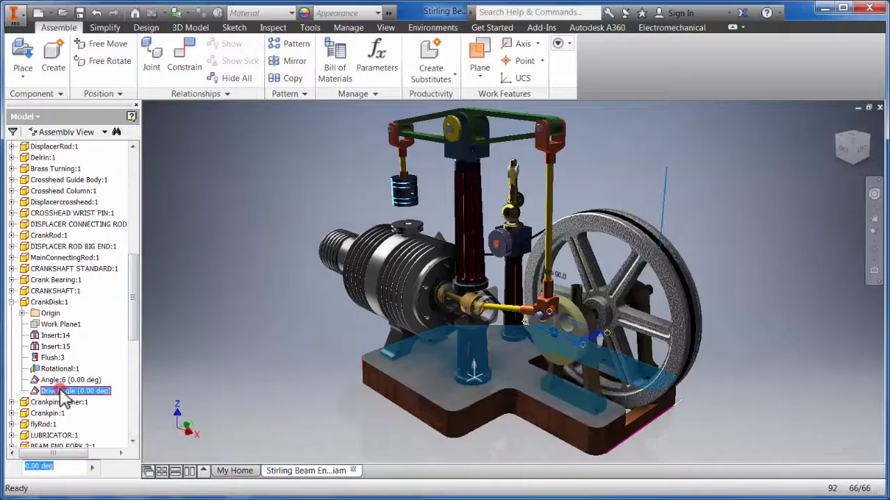
pyautogui.rightClick(65, 393)
pyautogui.click(83, 437)
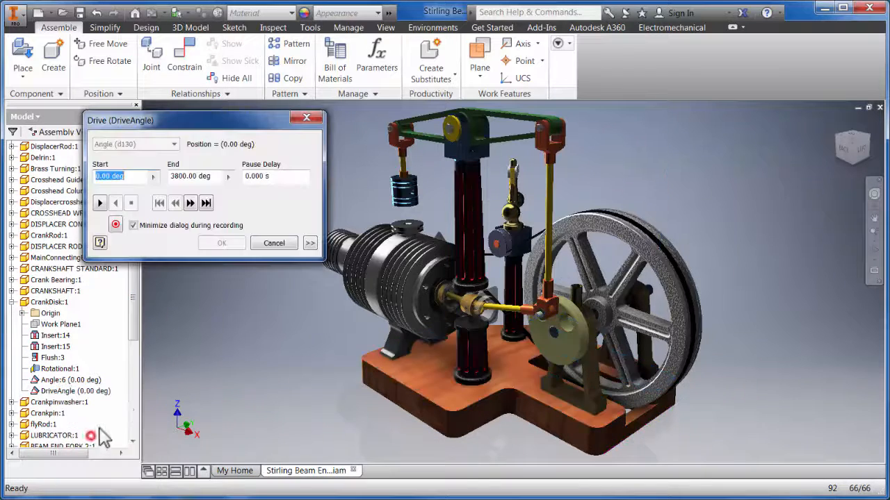
# Play the DriveAngle motion from 0 to 3800 deg, and watch the engine run from the flywheel side.
pyautogui.click(100, 202)
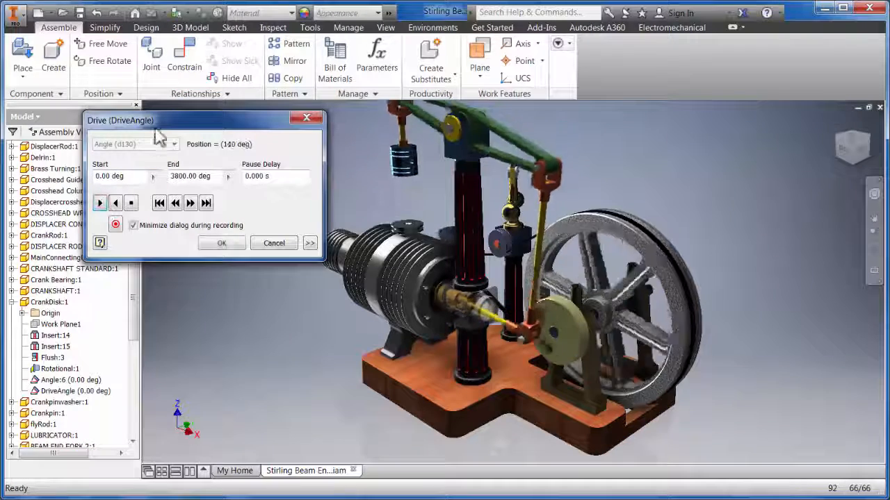
pyautogui.moveTo(173, 125); pyautogui.dragTo(104, 125)
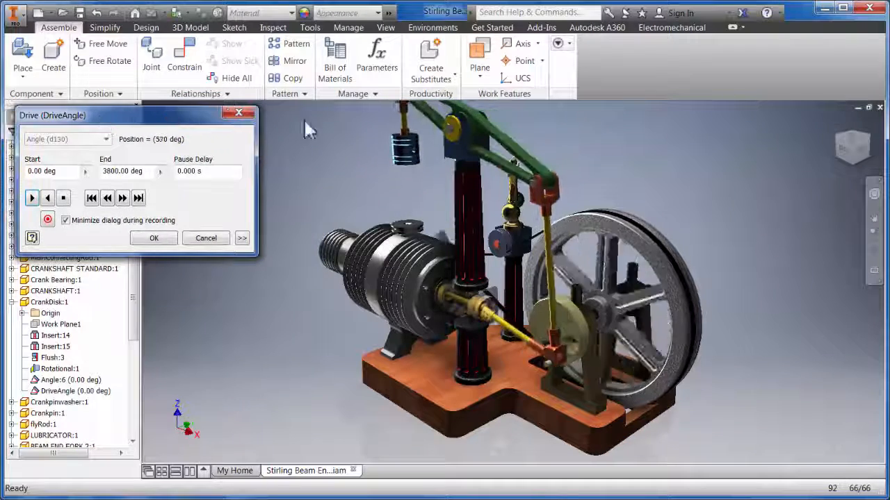
pyautogui.click(841, 129)
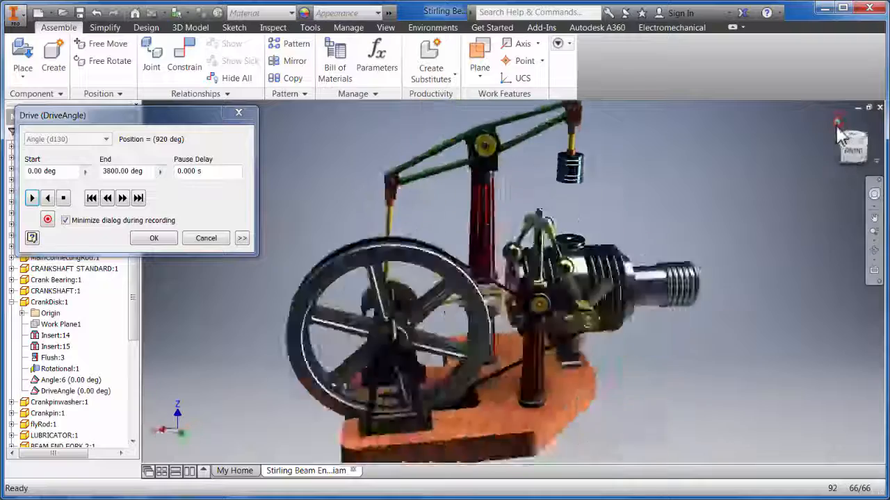